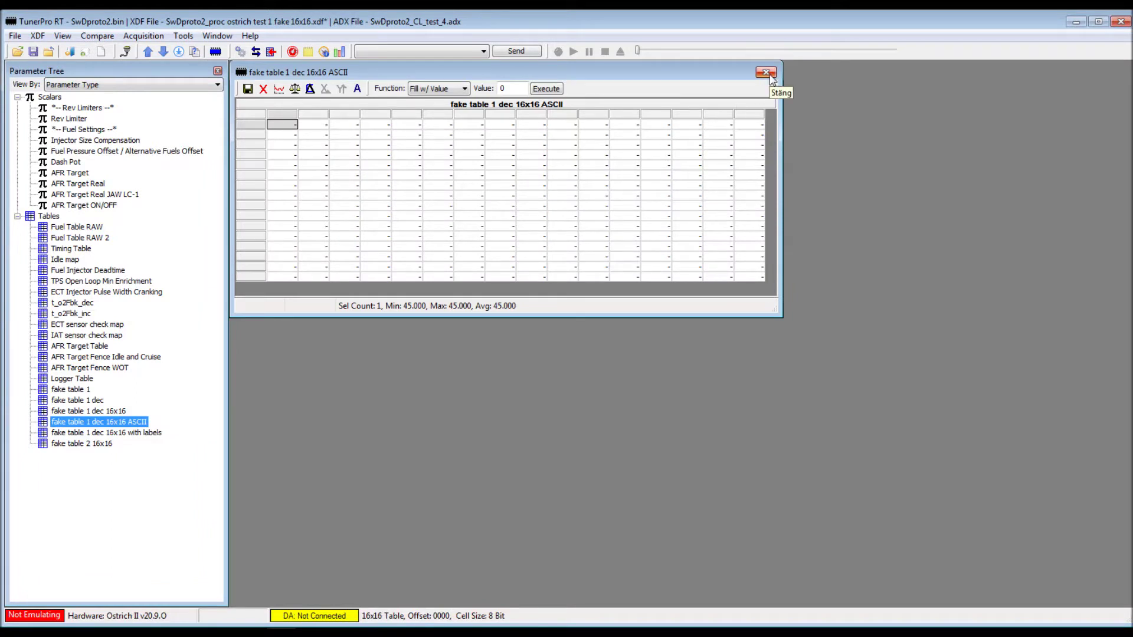
Step: Write "THE VALUES IN THIS MAP IS GOING TO BE REPLACED IN REAL-TIME WITH NEW VALUES" in the hex editor from 00000090 and commit it
left_click(766, 73)
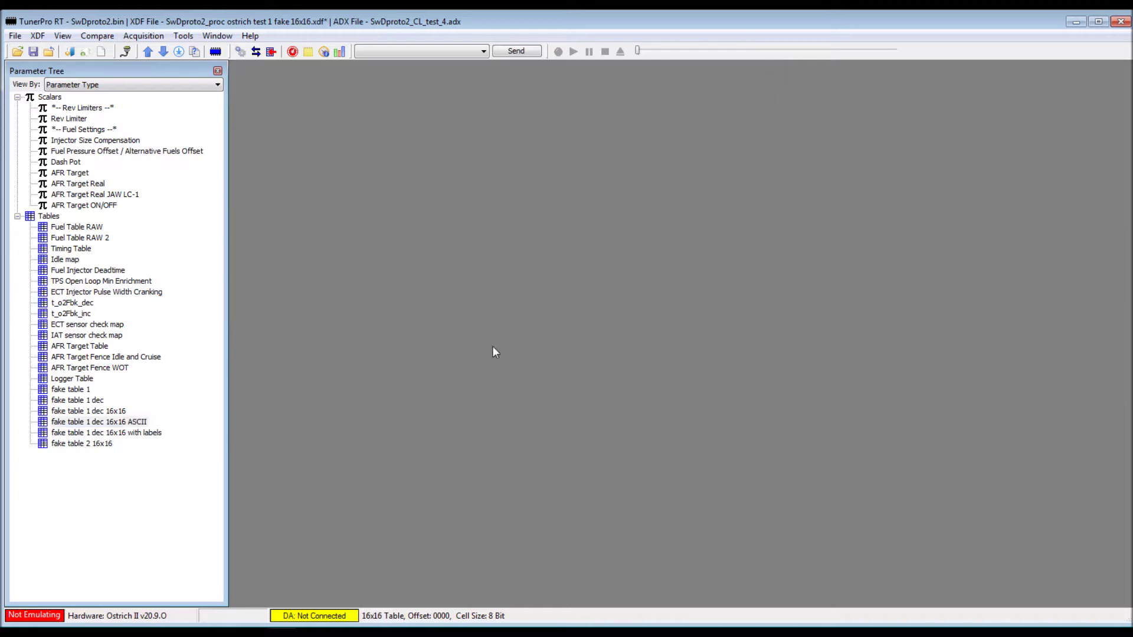
key("ctrl+h")
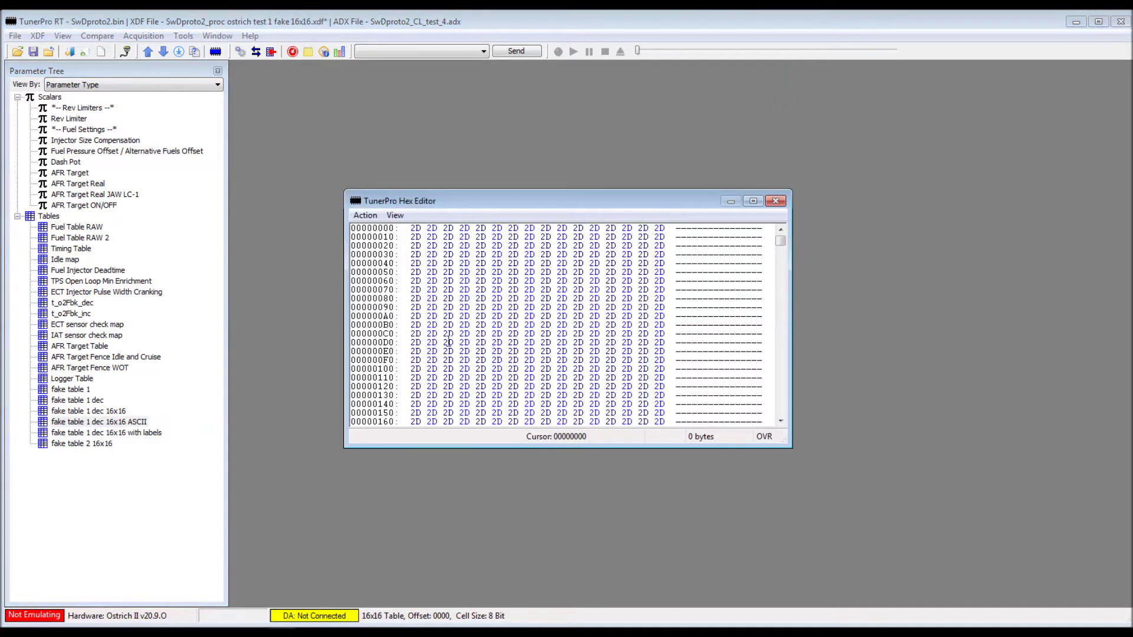
left_click(677, 308)
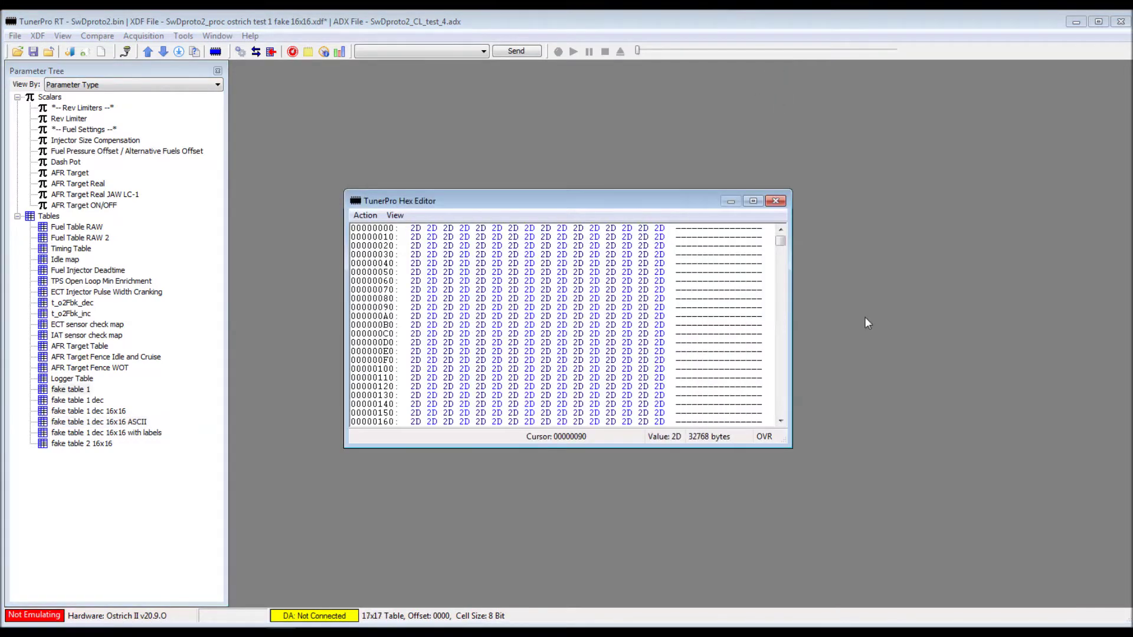
type("THE VALUE")
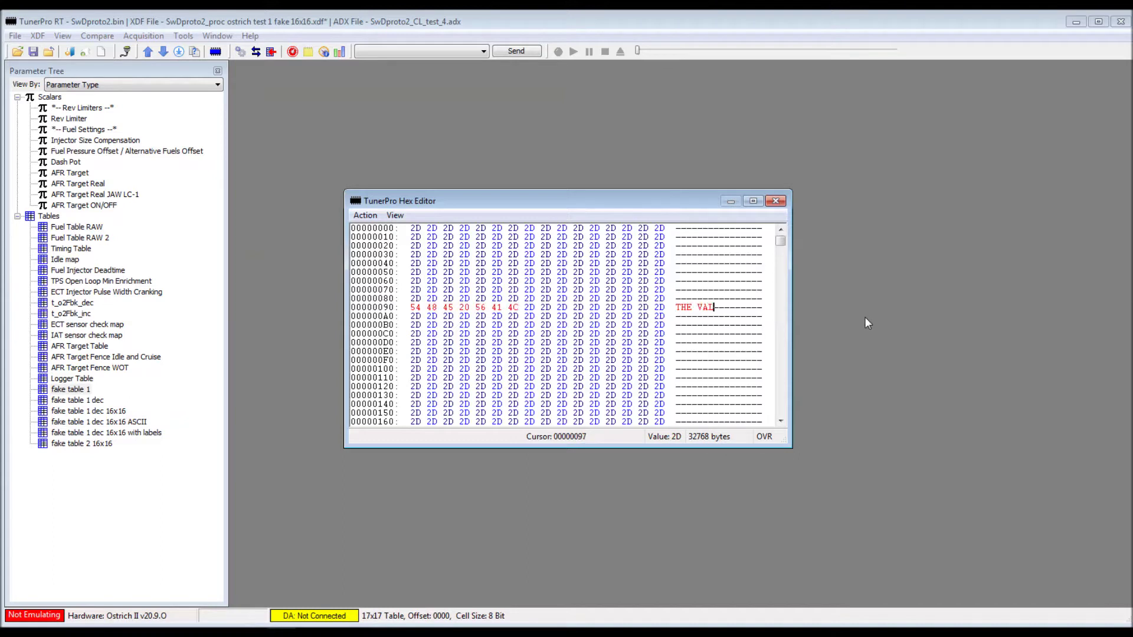
type("S IN TH")
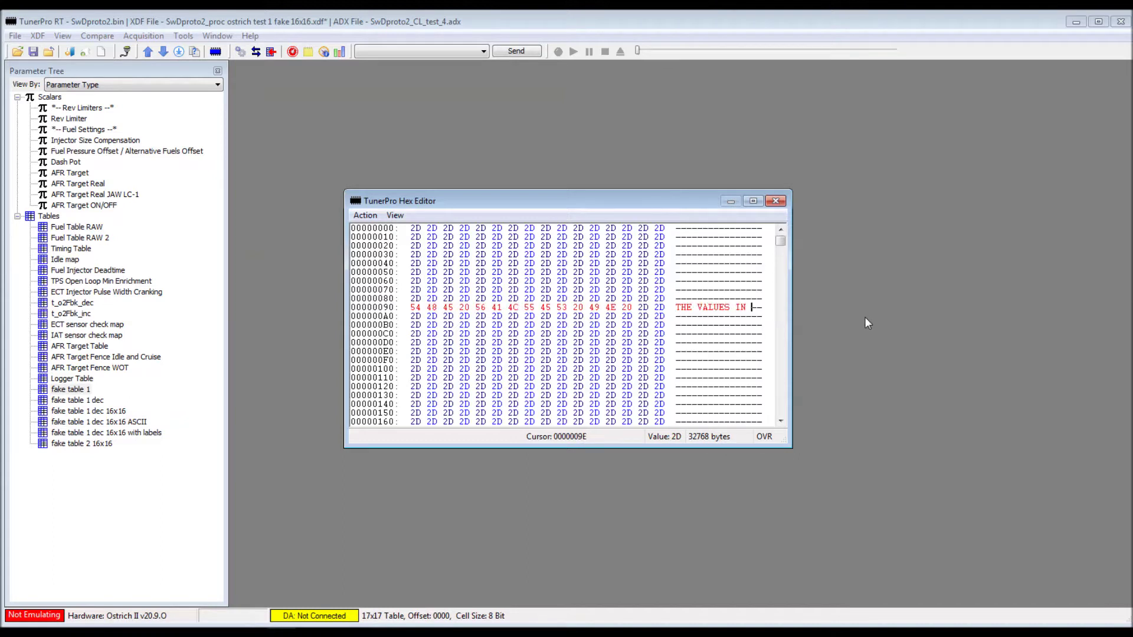
type("IS MAP IS ")
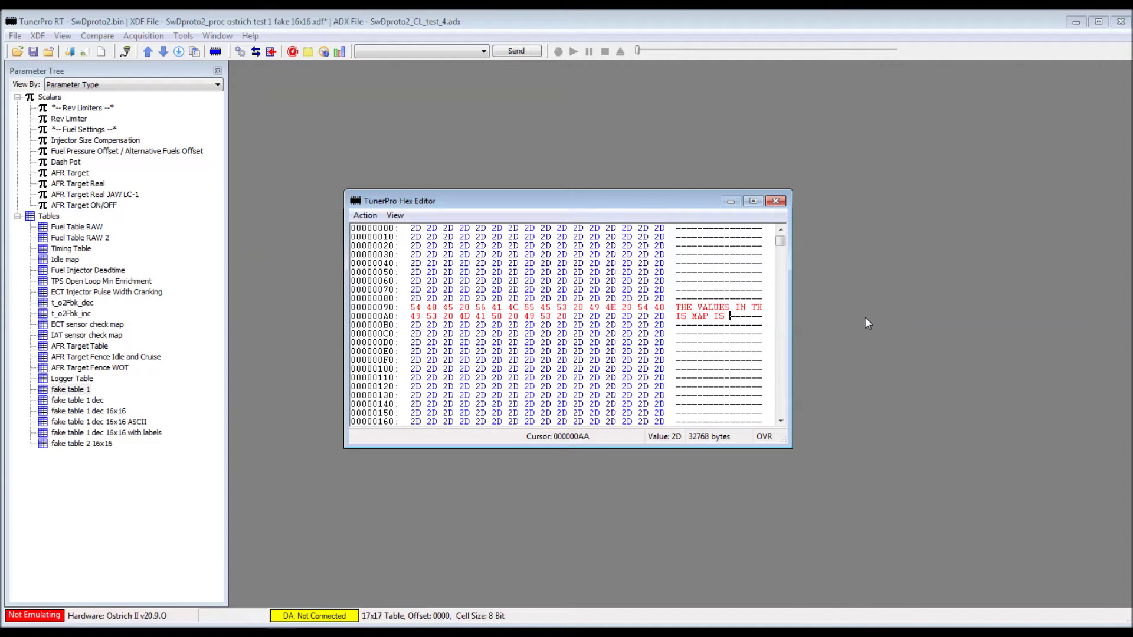
type("GOING TO BE REPLA")
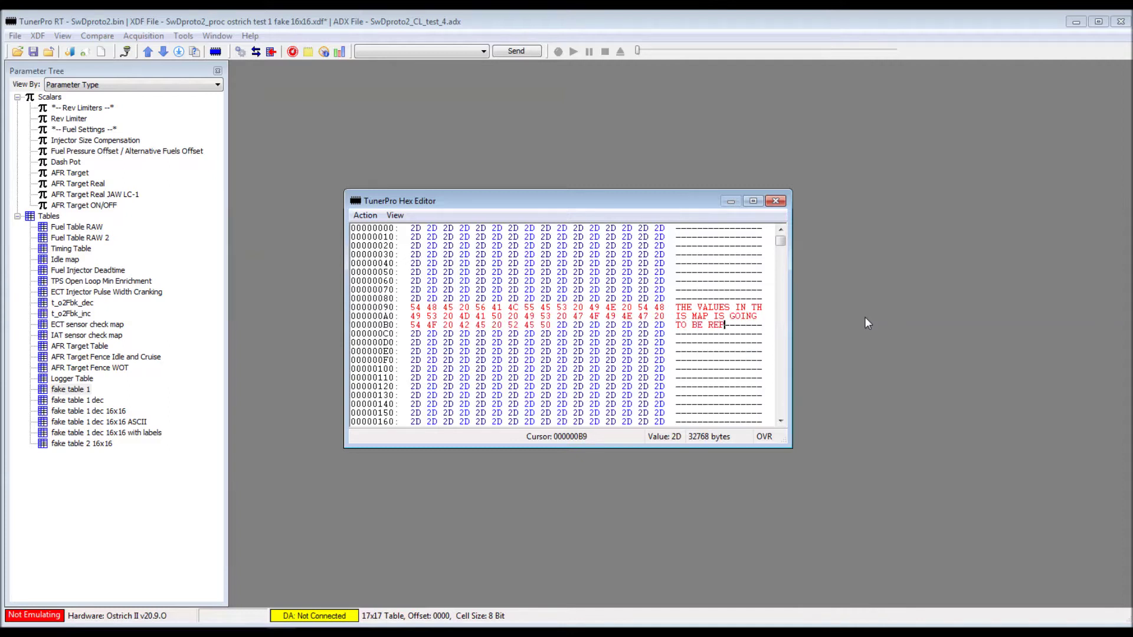
type("CED IN R")
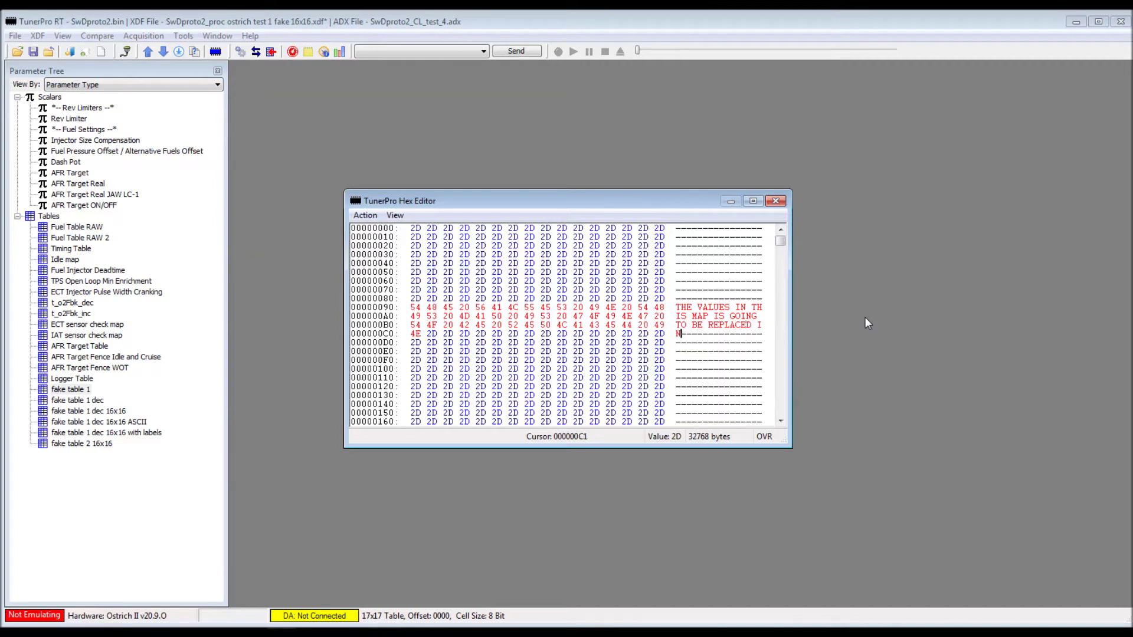
type("EAL-T")
type("IME WI")
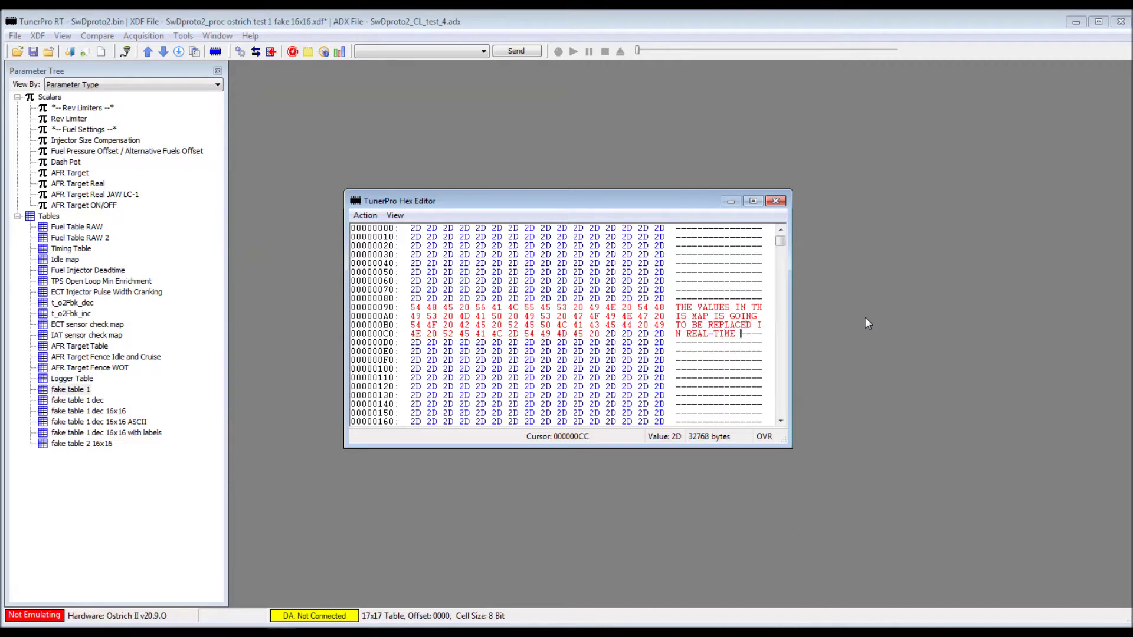
type("TH NEW ")
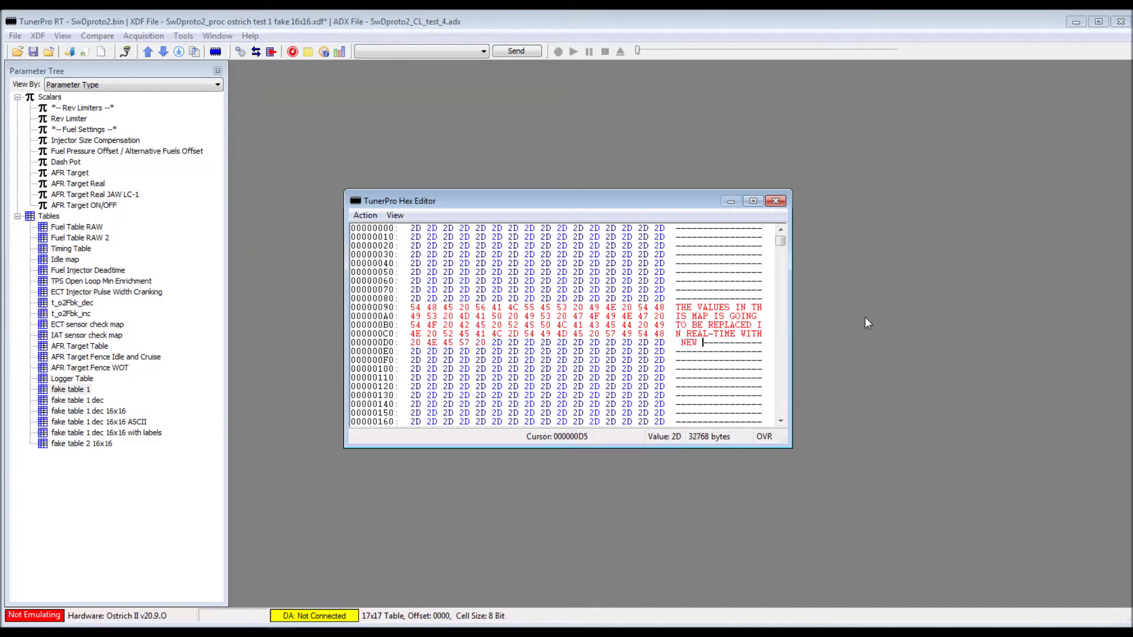
type("VALUES")
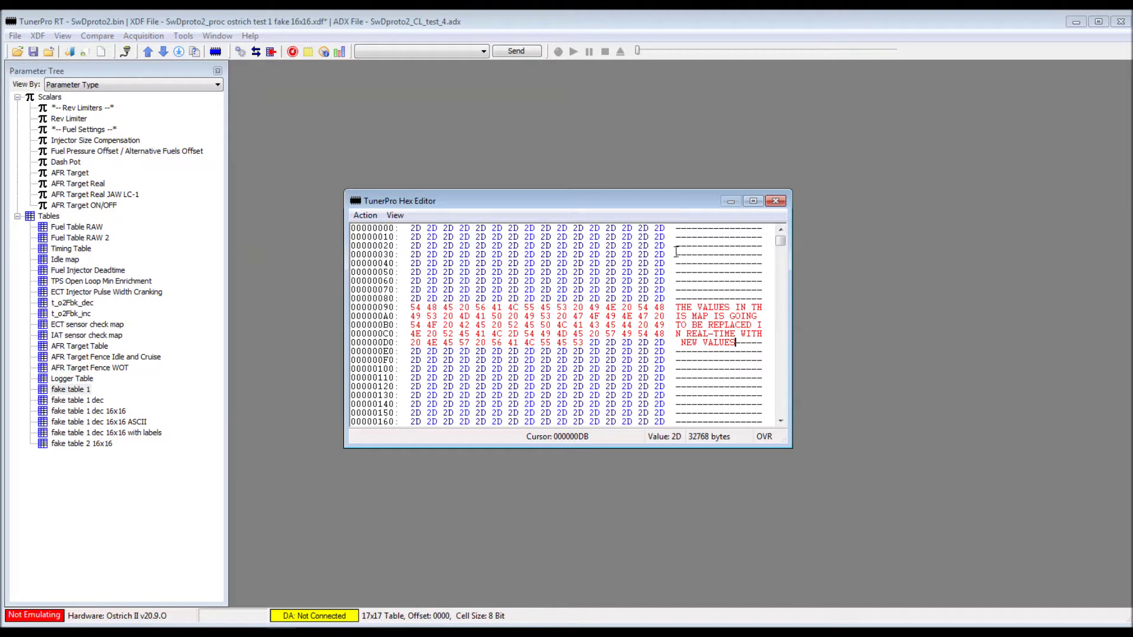
left_click(777, 202)
left_click(506, 401)
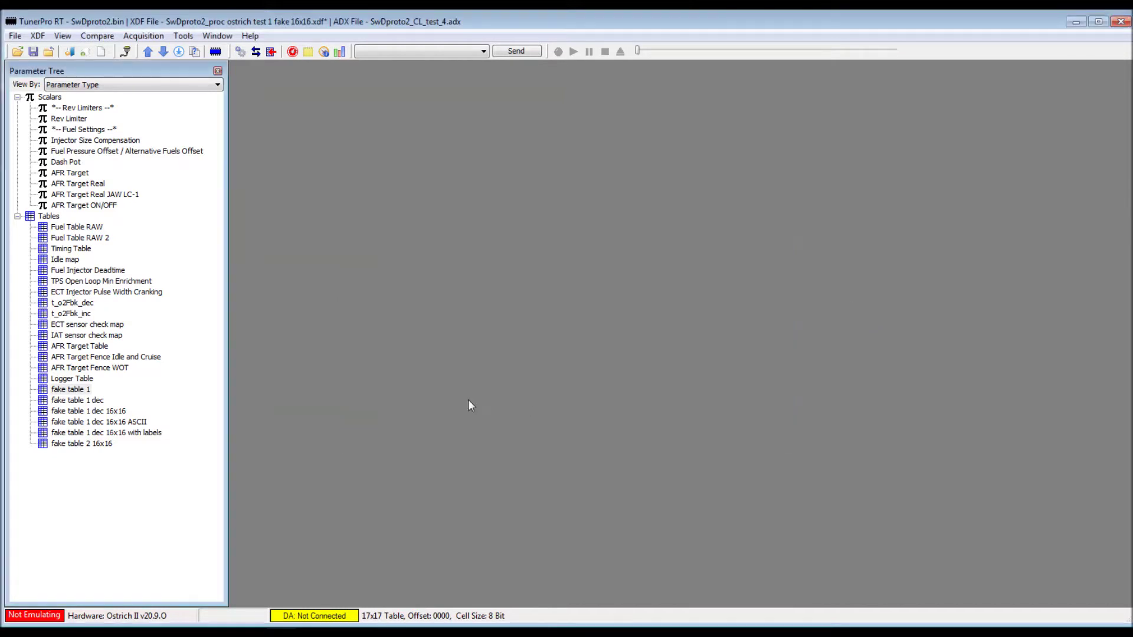
Step: Check the message in fake table 1 dec 16x16 ASCII, and fill all cells of fake table 1 dec 16x16 with 0 and save
double_click(106, 422)
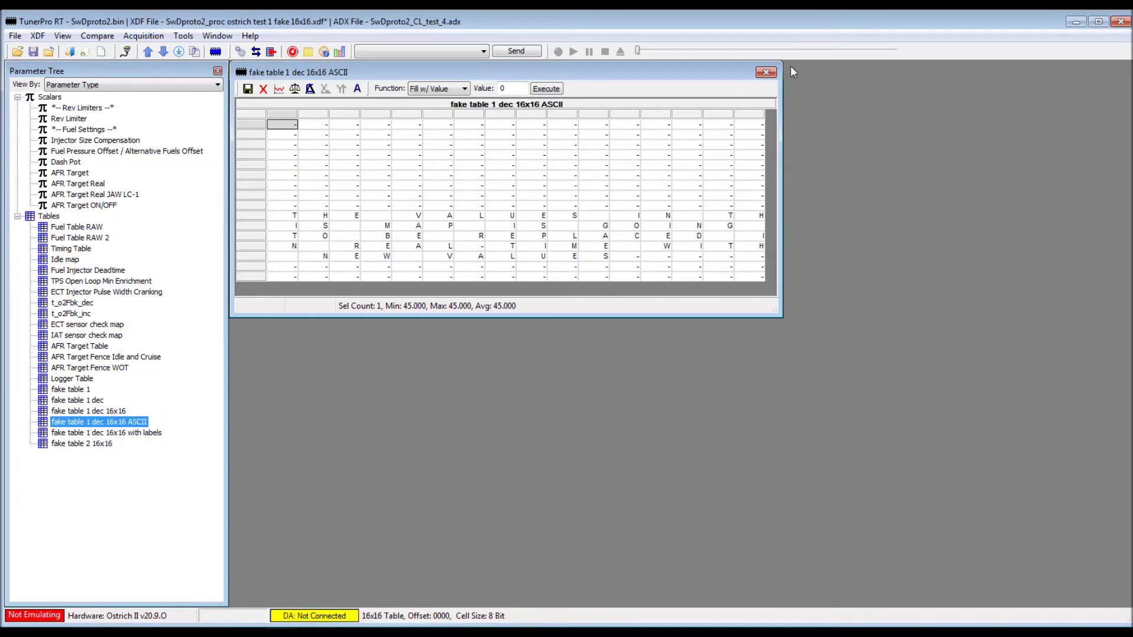
left_click(765, 72)
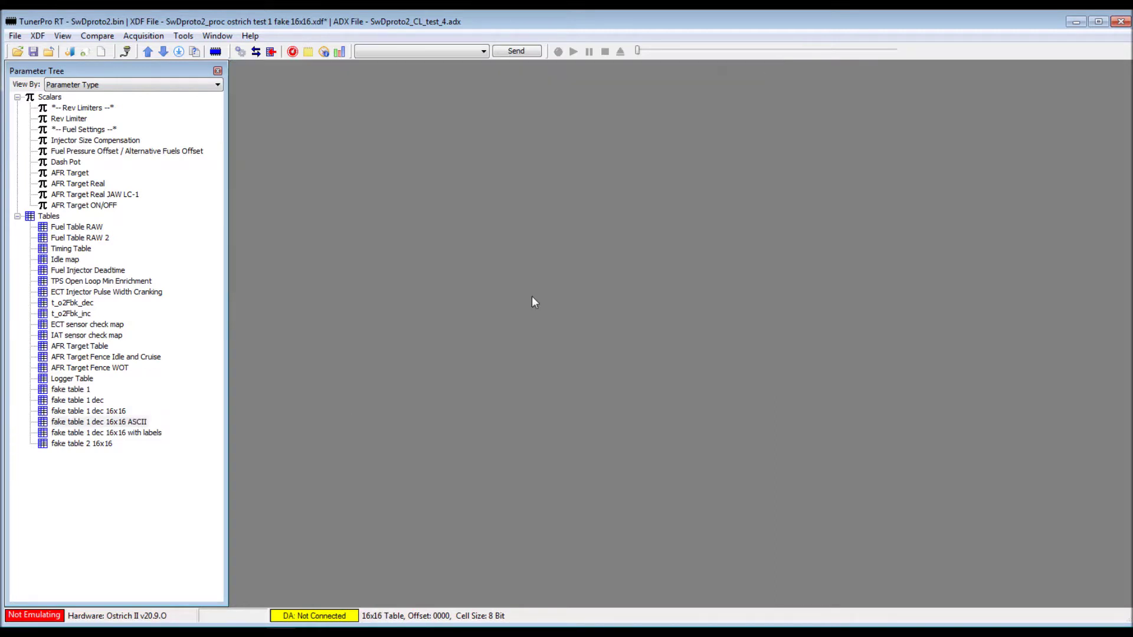
double_click(88, 412)
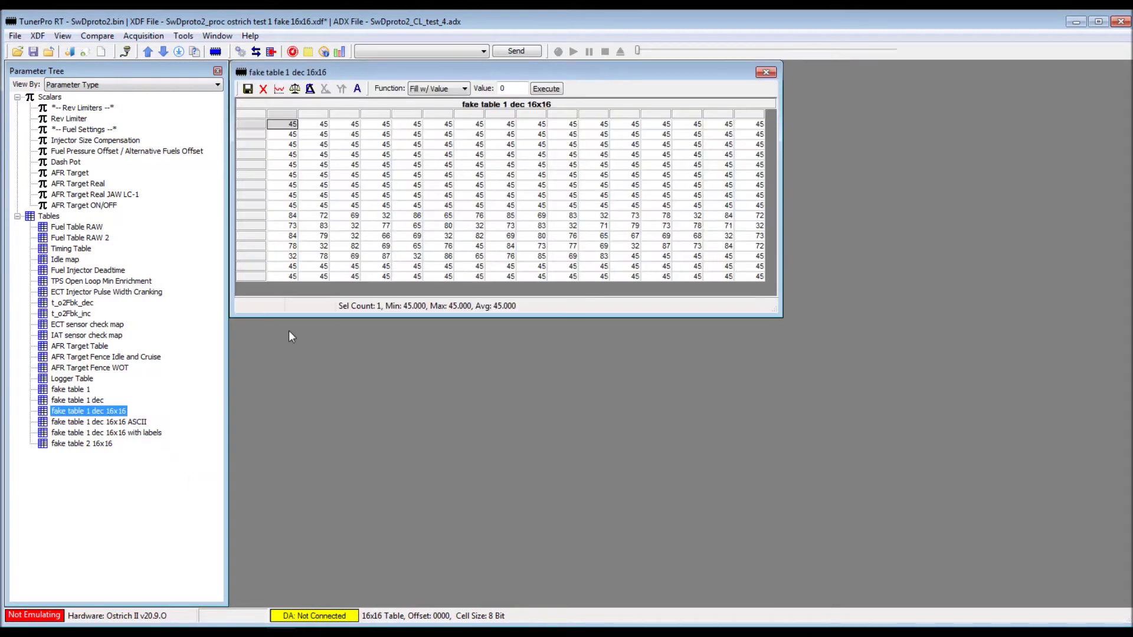
left_click(258, 118)
left_click(540, 90)
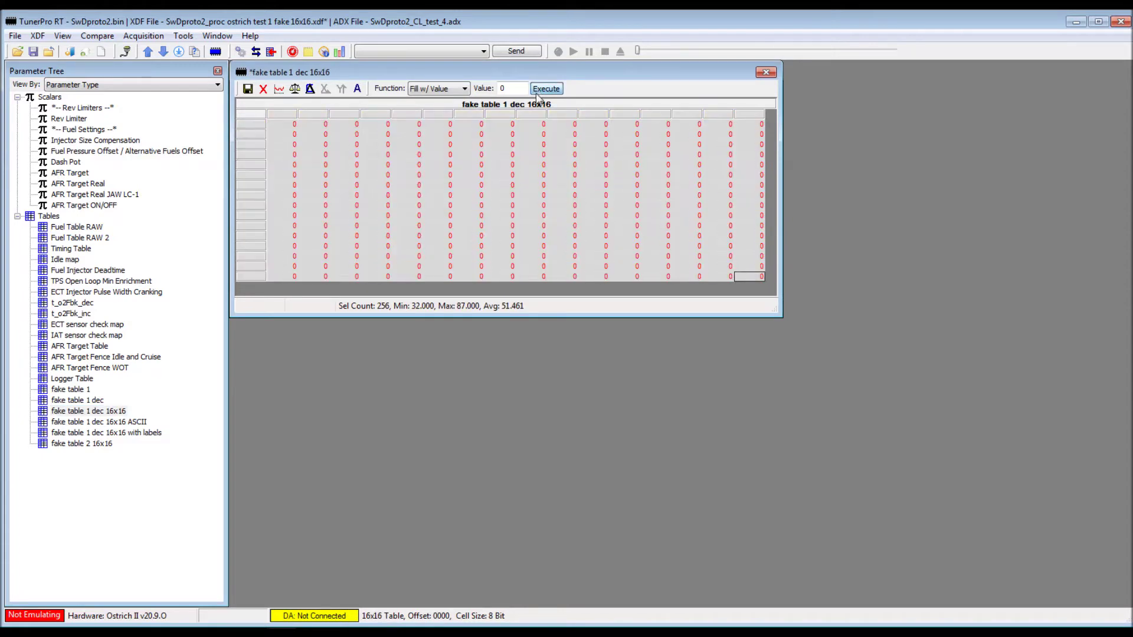
left_click(248, 90)
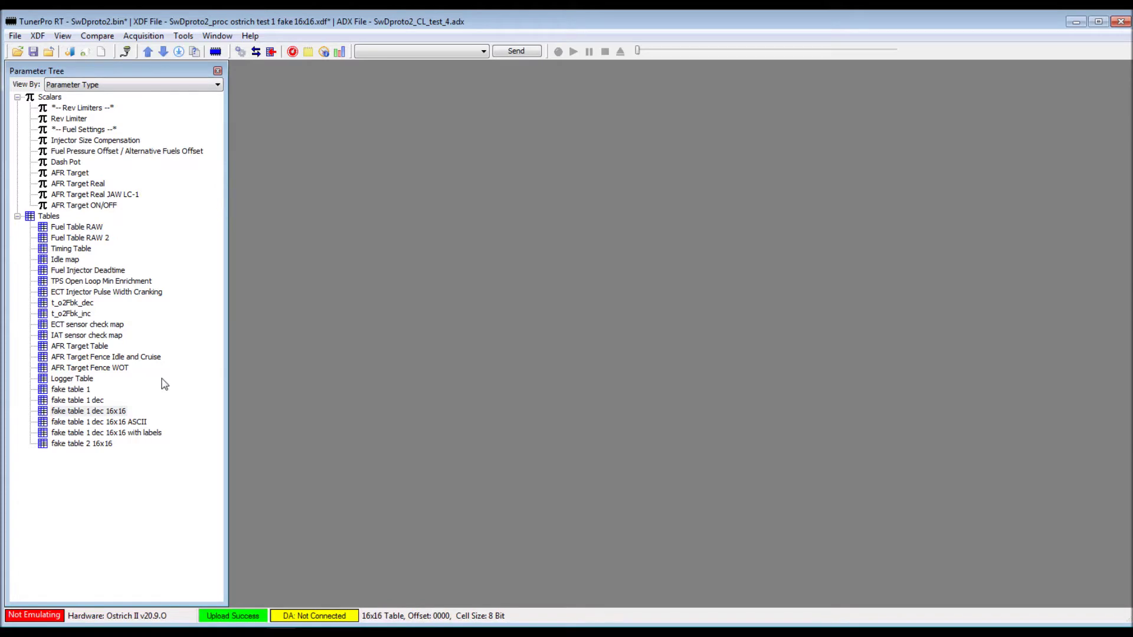
Step: Check fake table 1 dec 16x16 before and after downloading the bin contents from the Ostrich
double_click(109, 411)
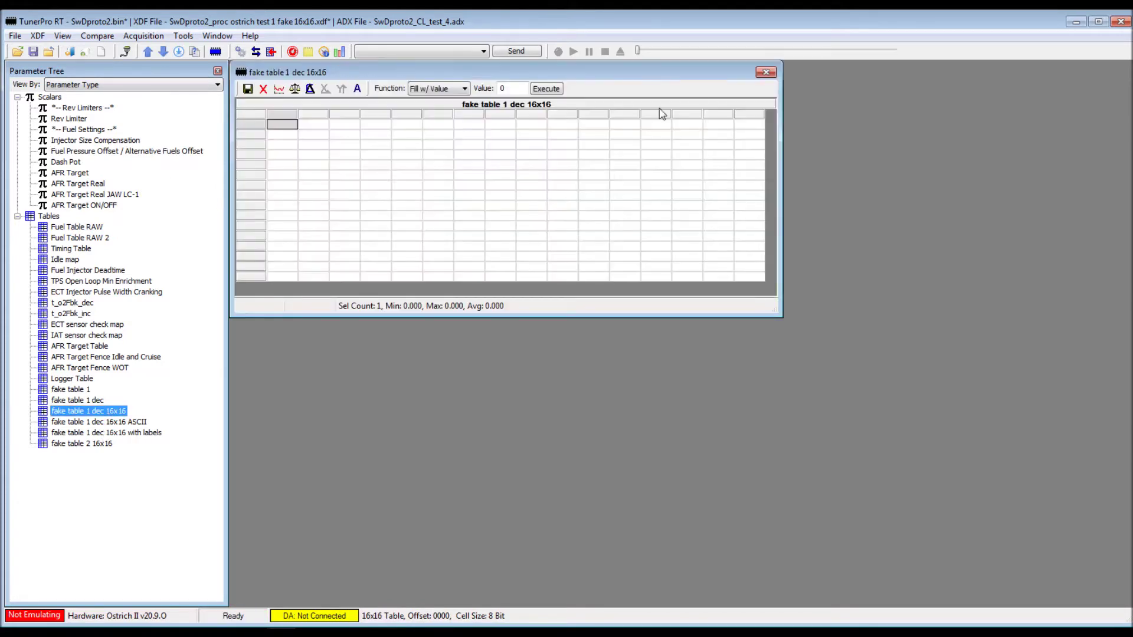
left_click(769, 73)
left_click(163, 55)
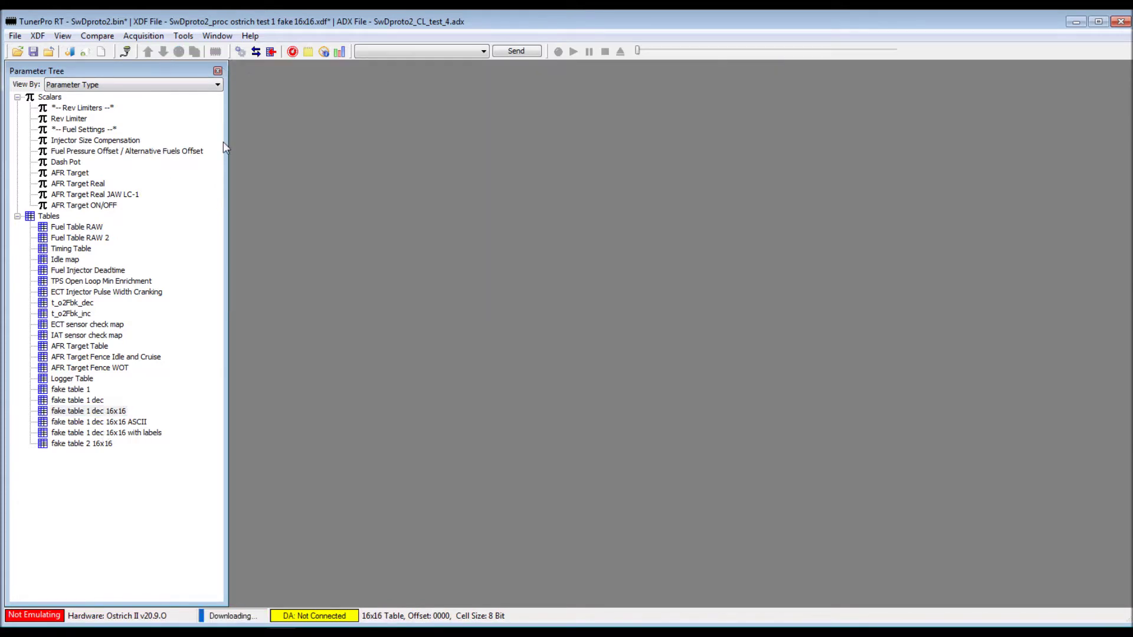
double_click(106, 412)
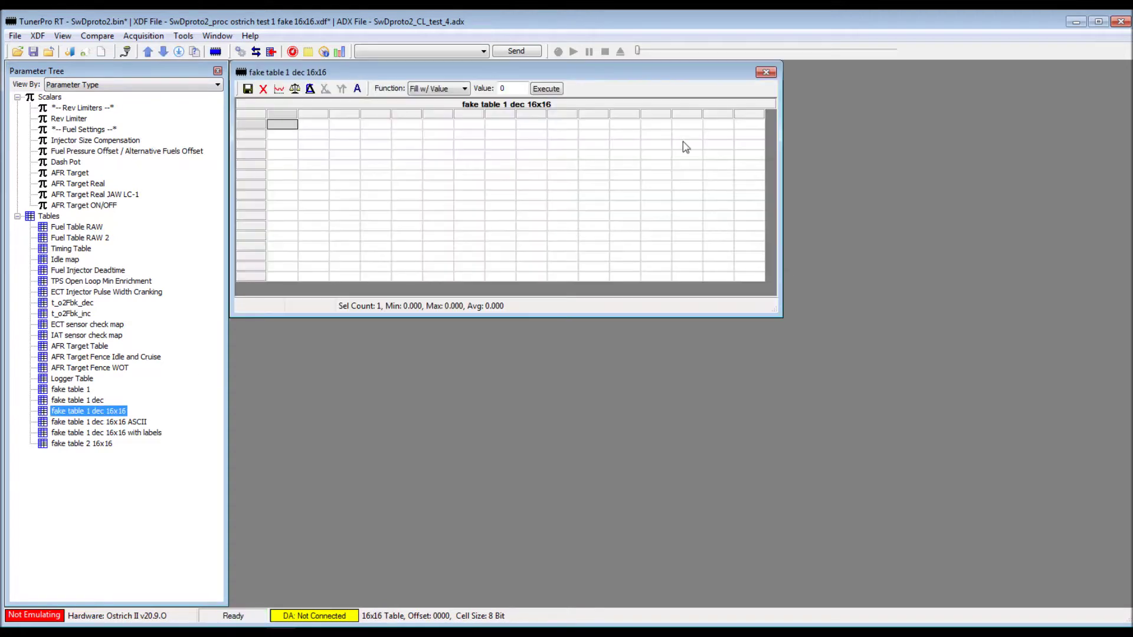
left_click(765, 72)
Step: Release the emulation hardware, and run the Ostrich_cell_updater_demo_v01 sketch in Processing until the map's border cells are updated
left_click(184, 36)
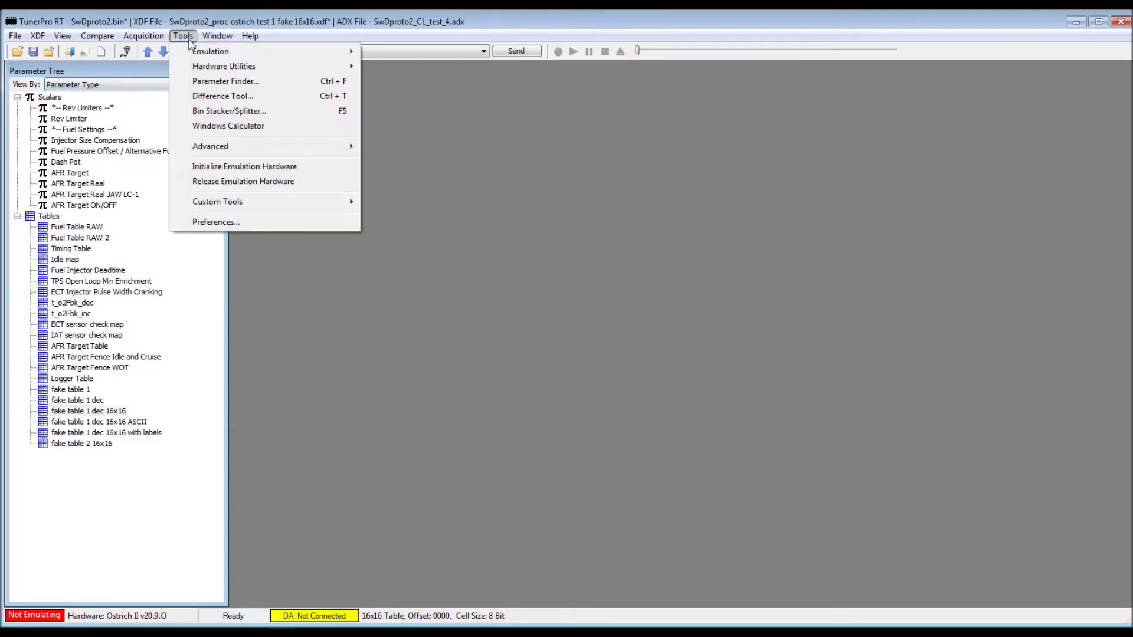
left_click(240, 181)
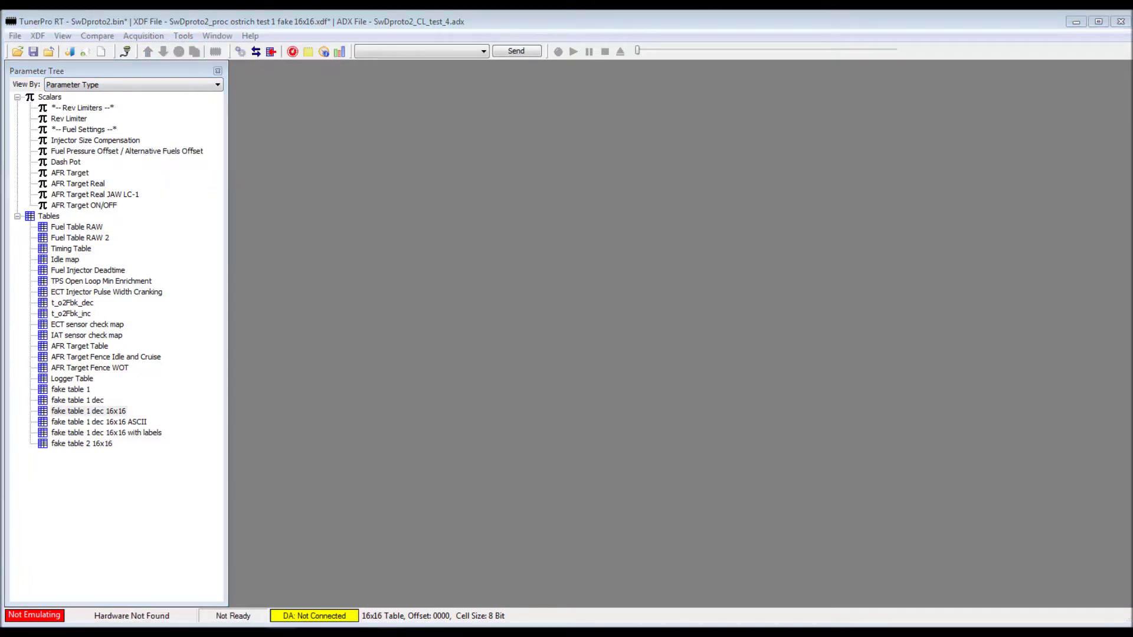
key("alt+Tab")
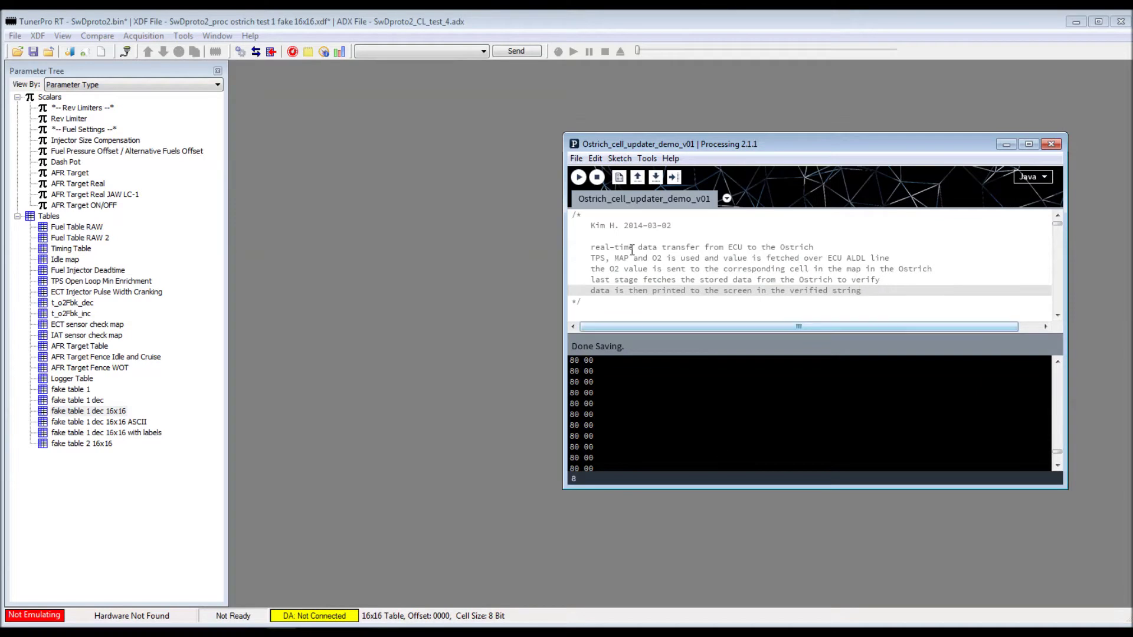
left_click(578, 177)
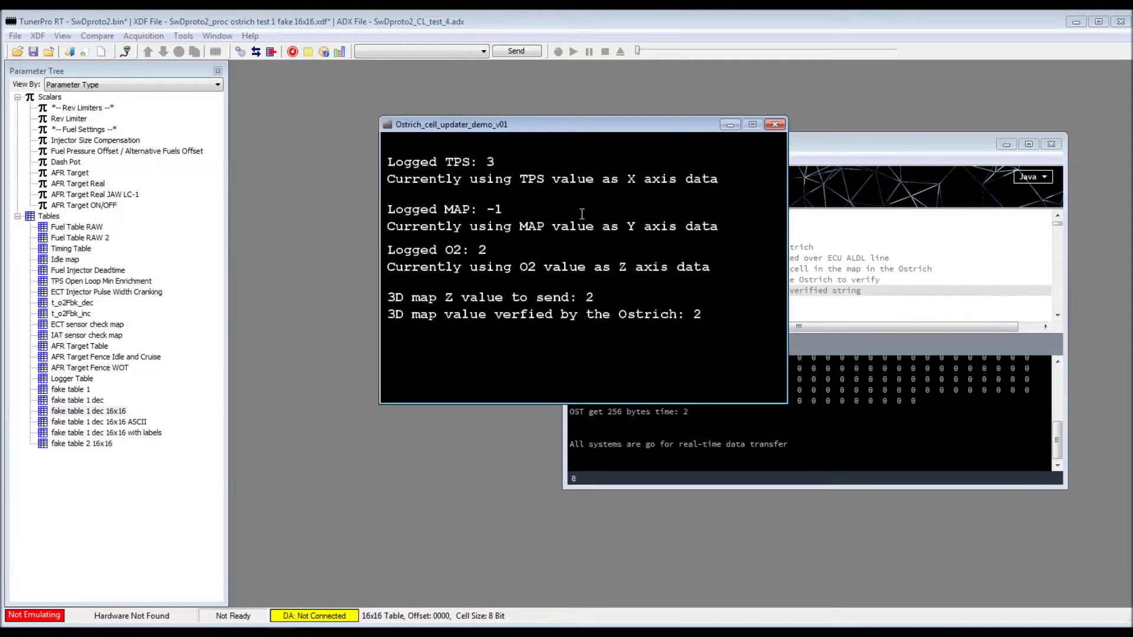
mouse_move(604, 124)
left_mouse_down()
mouse_move(416, 186)
mouse_move(348, 185)
left_mouse_up()
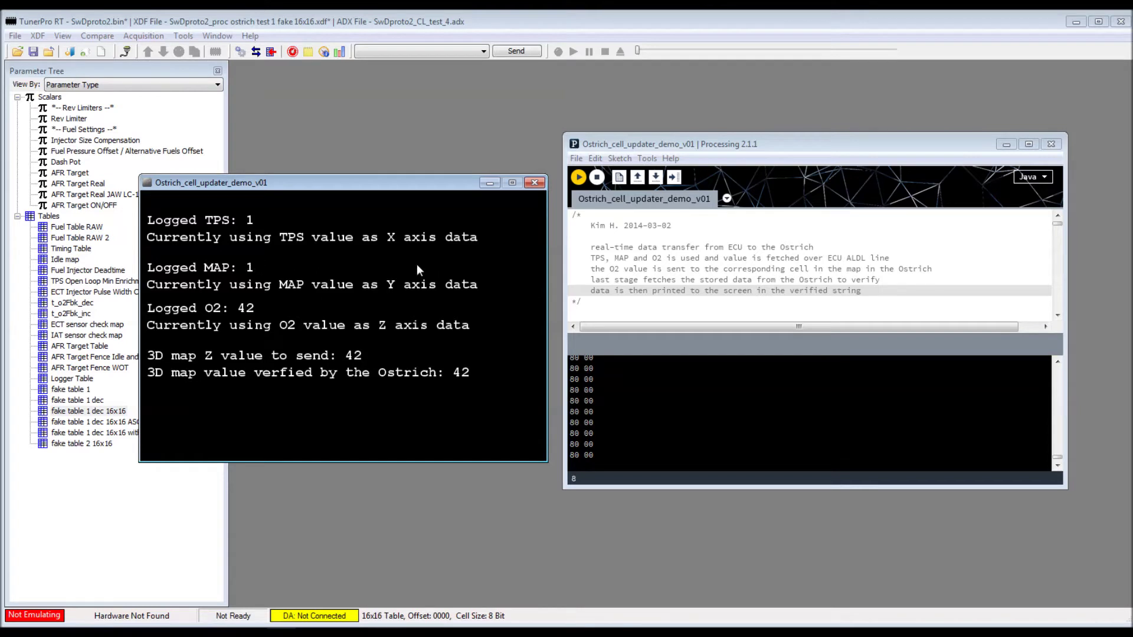
left_click(537, 182)
Step: Return to TunerPro RT, download the Ostrich contents and inspect fake table 1 in its dec 16x16 and ASCII versions
left_click(303, 164)
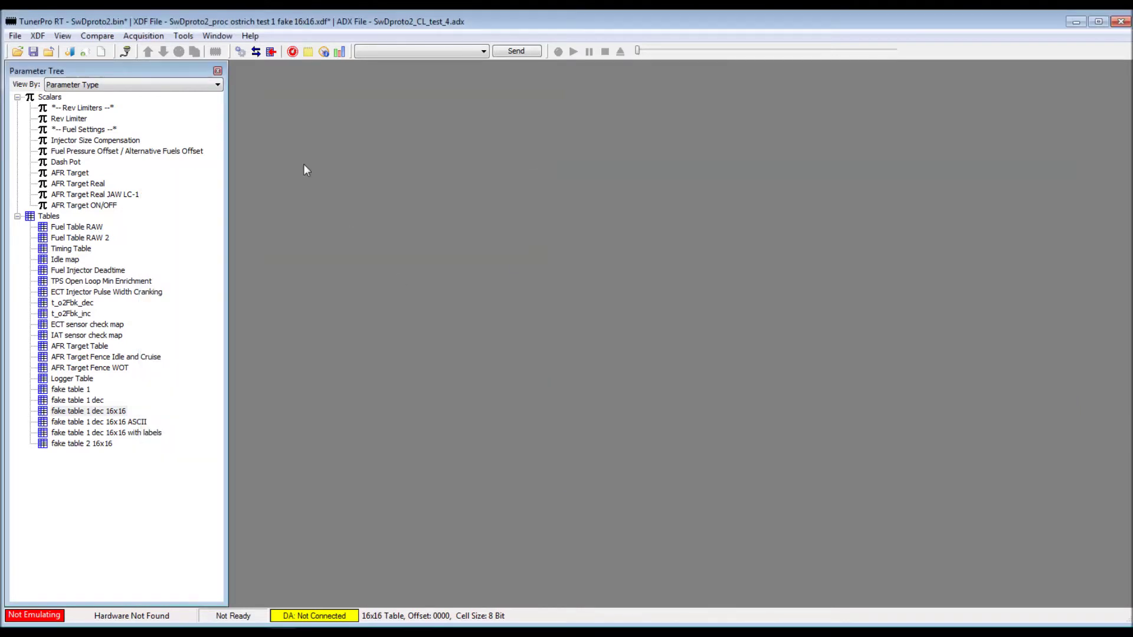
left_click(164, 52)
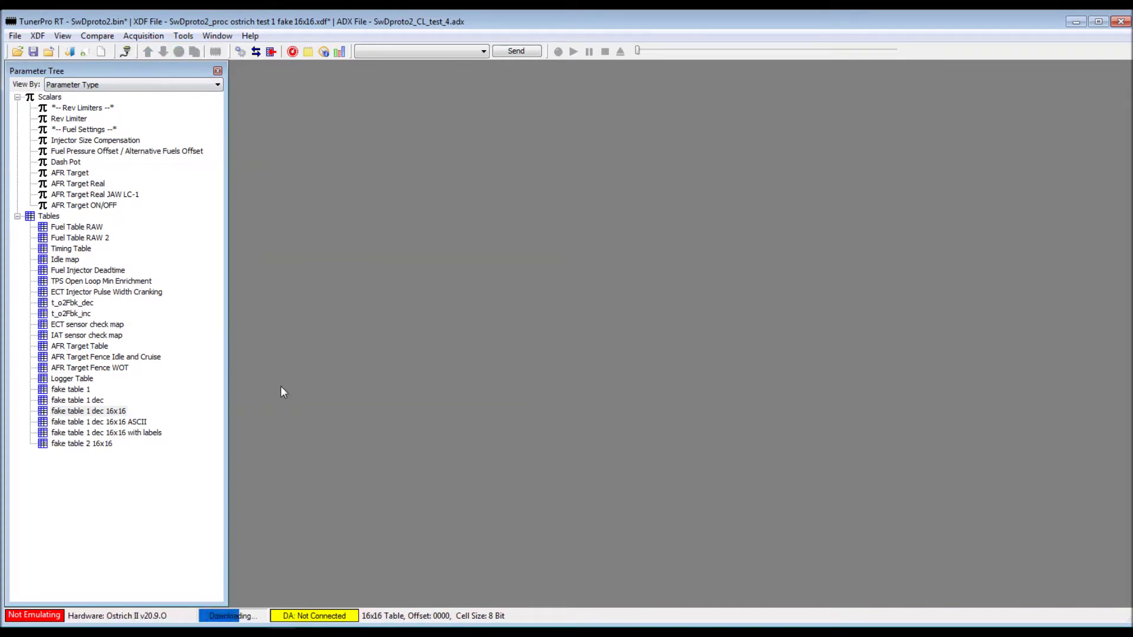
double_click(112, 411)
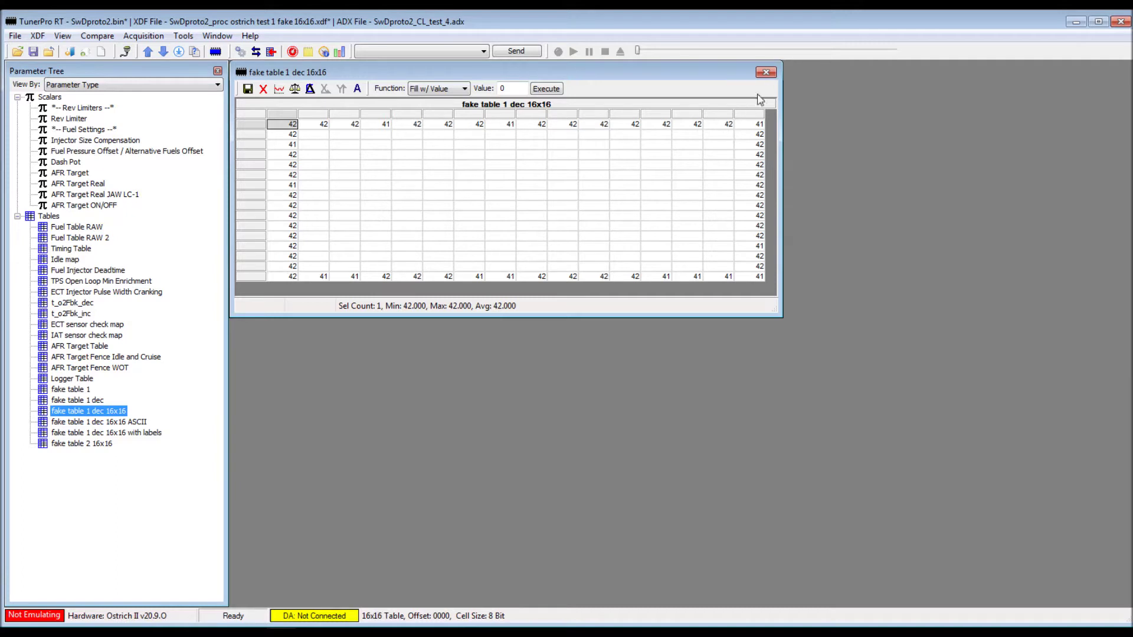
left_click(766, 73)
double_click(145, 423)
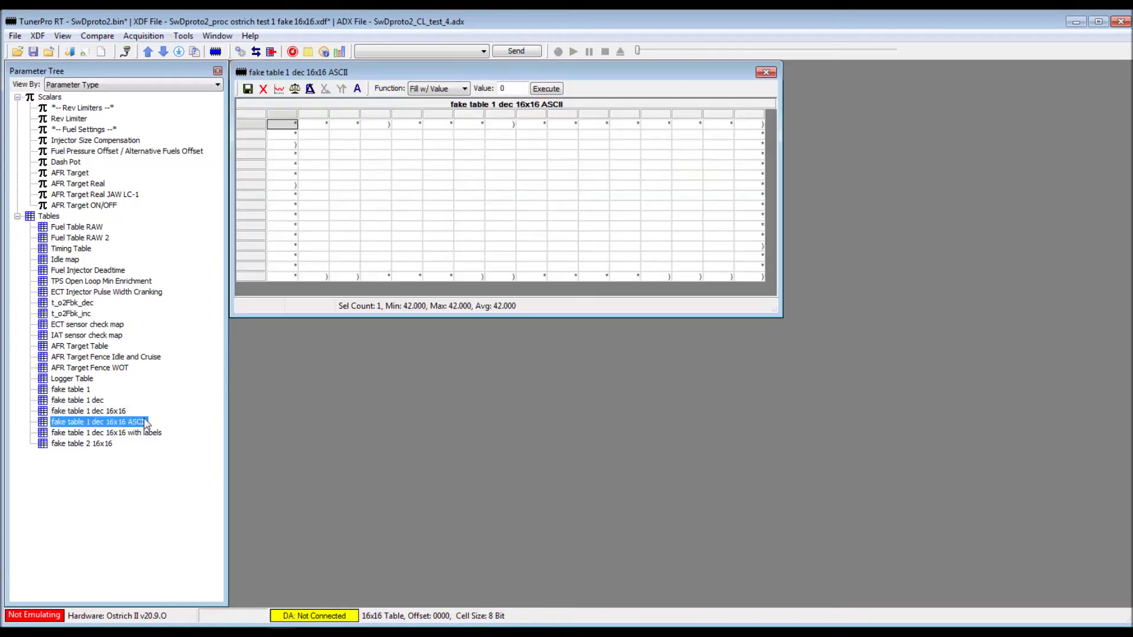
left_click(766, 72)
Step: Write "LETS DRAW A CROSS RIGHT THRU THE MAP..." from offset 70 in the Hex Editor's ASCII area, and discard the changes
key("ctrl+h")
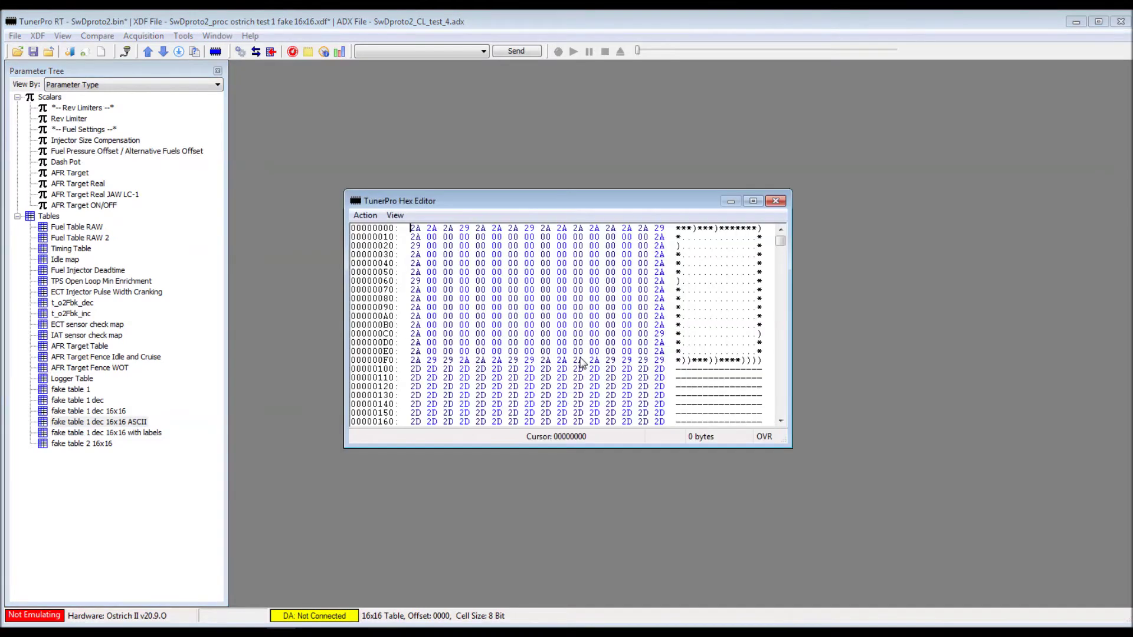
left_click(678, 290)
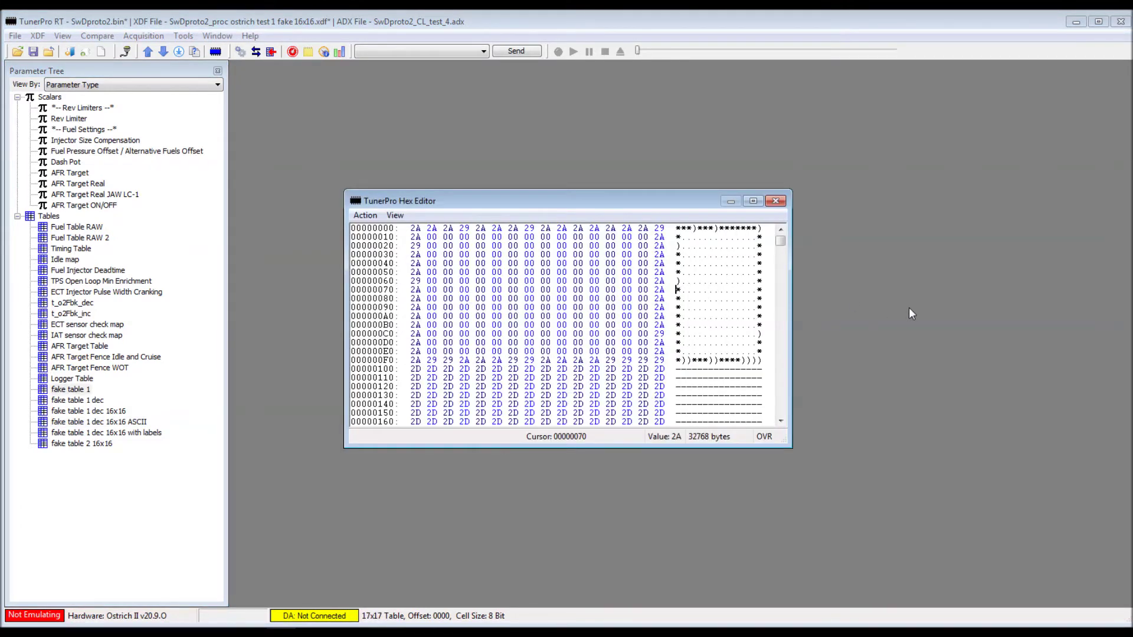
type("LE")
type("TS DRAW A")
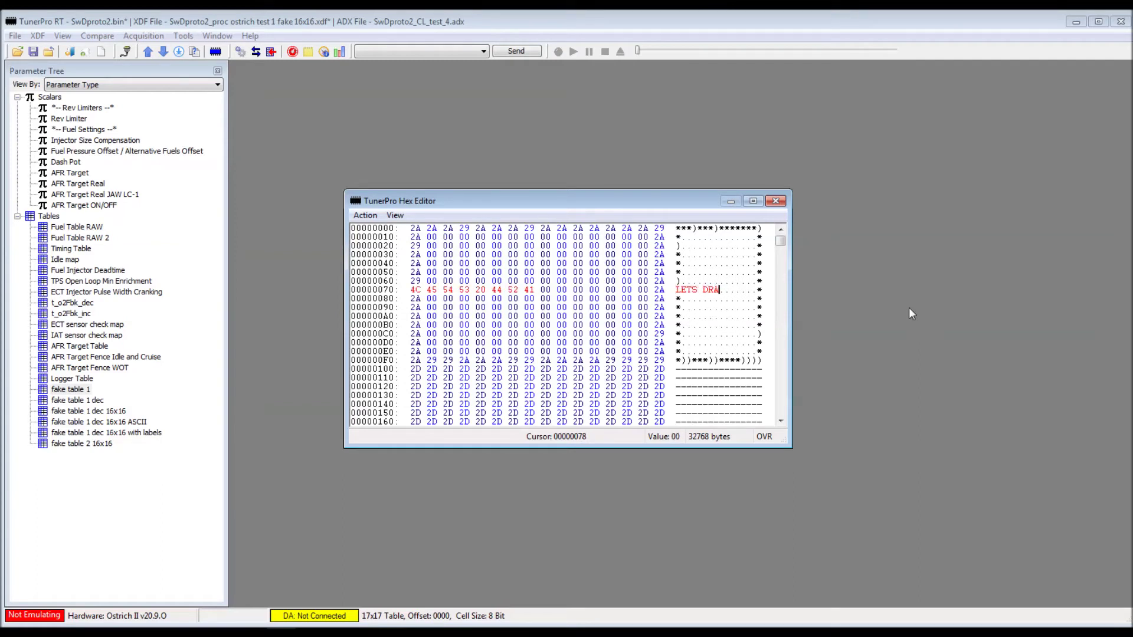
type(" CROSS")
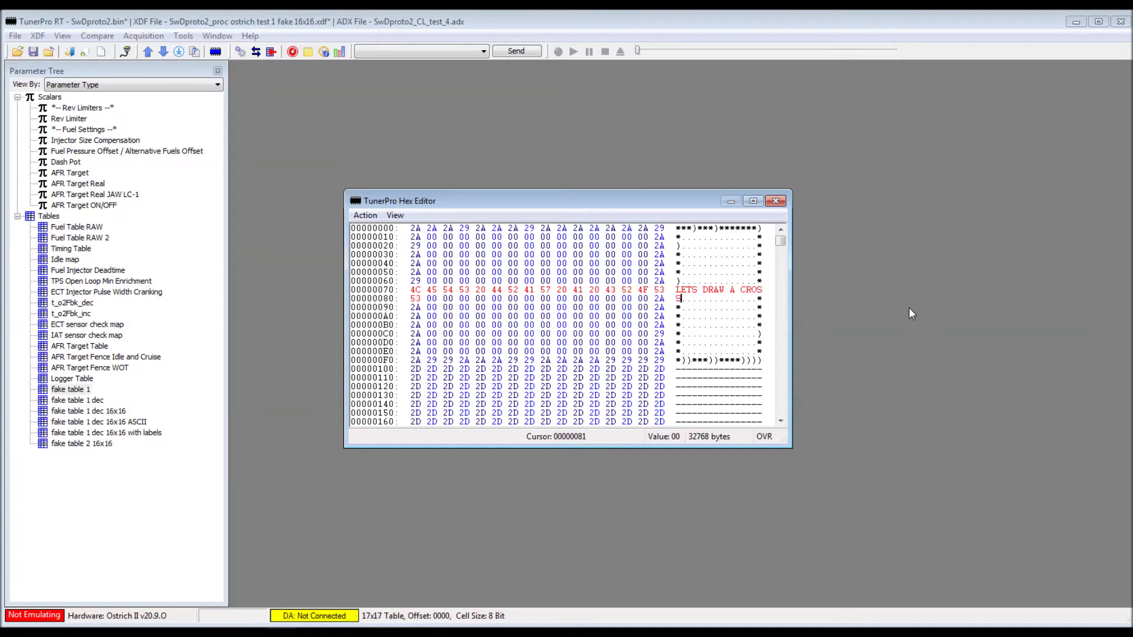
type(" RIGHT TH")
type("RU")
type(" THE MAP")
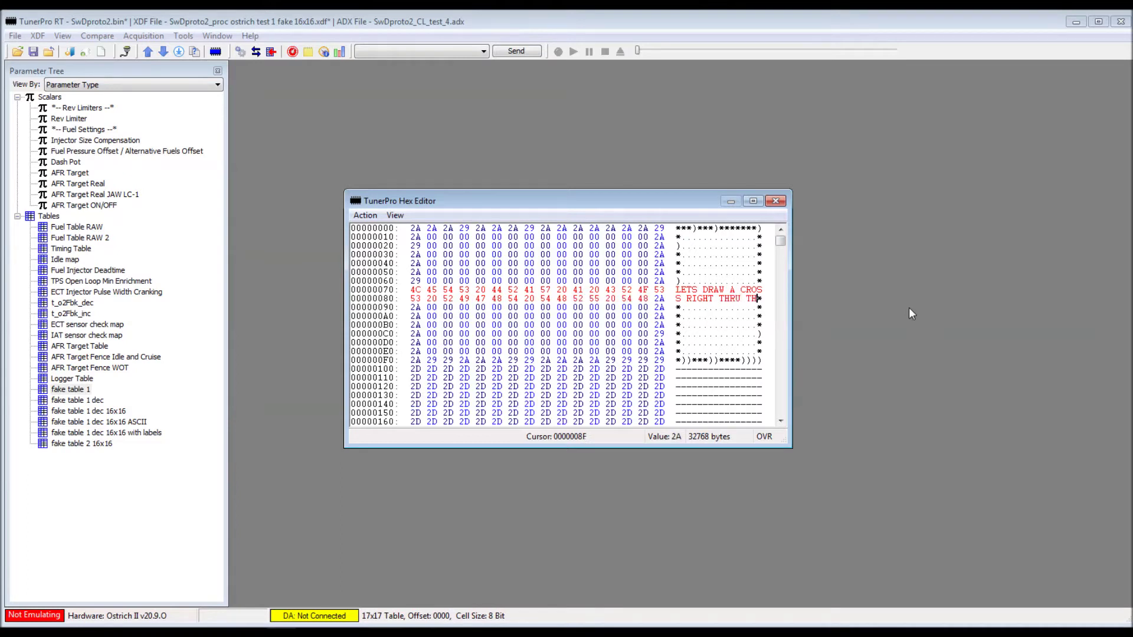
type("...")
left_click(776, 201)
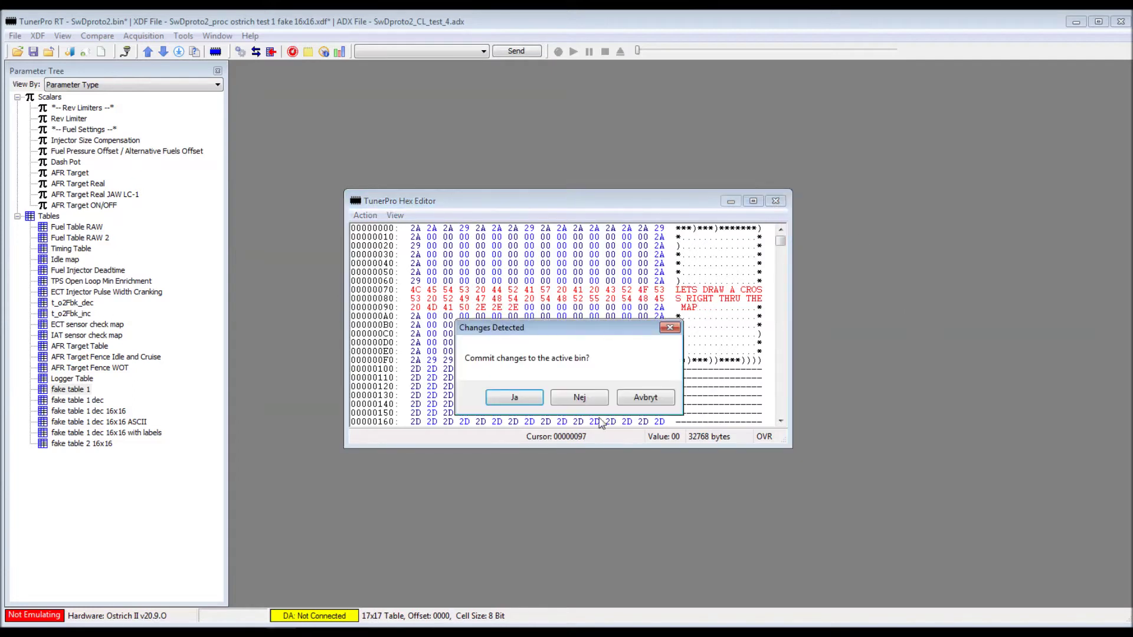
left_click(580, 399)
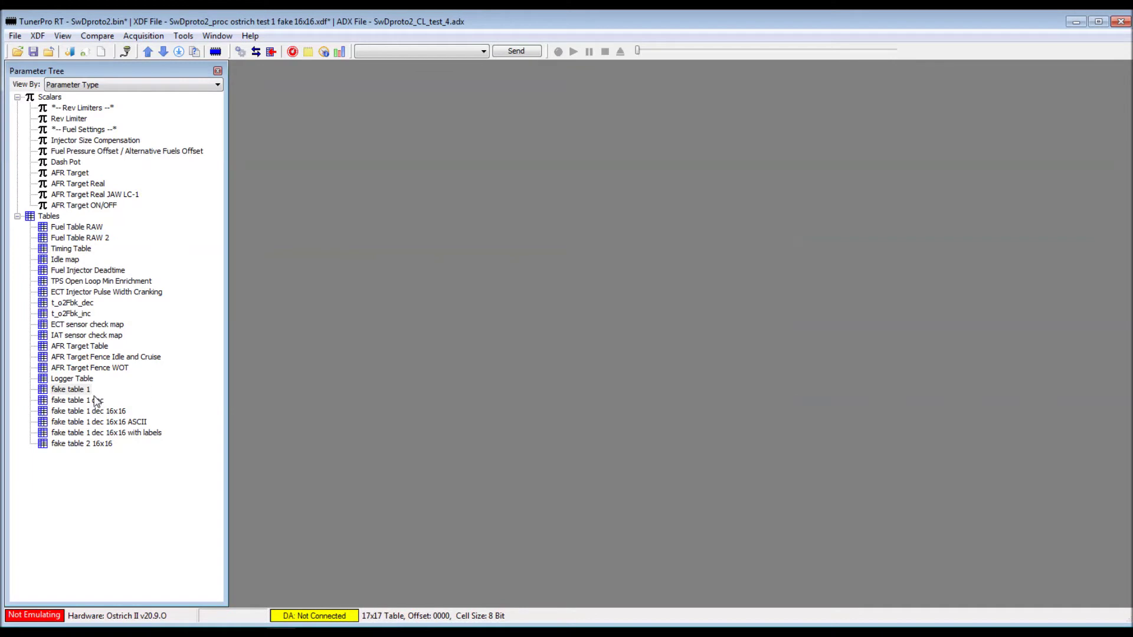
Step: Inspect fake table 1 dec and fake table 1 dec 16x16, closing each table after viewing it
double_click(82, 400)
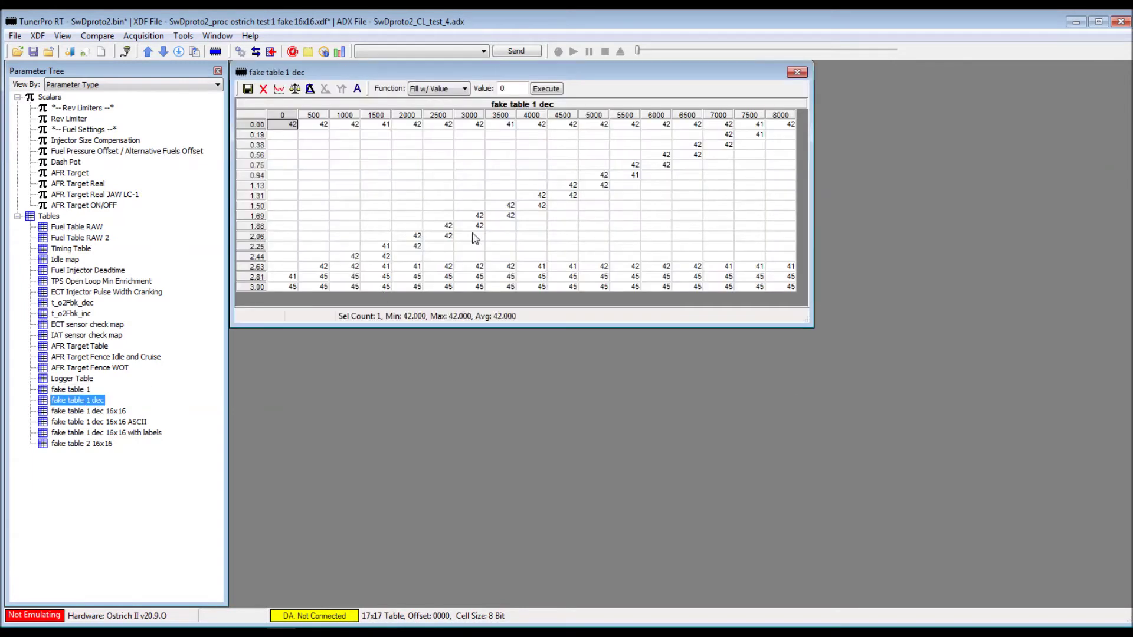
left_click(797, 74)
double_click(124, 416)
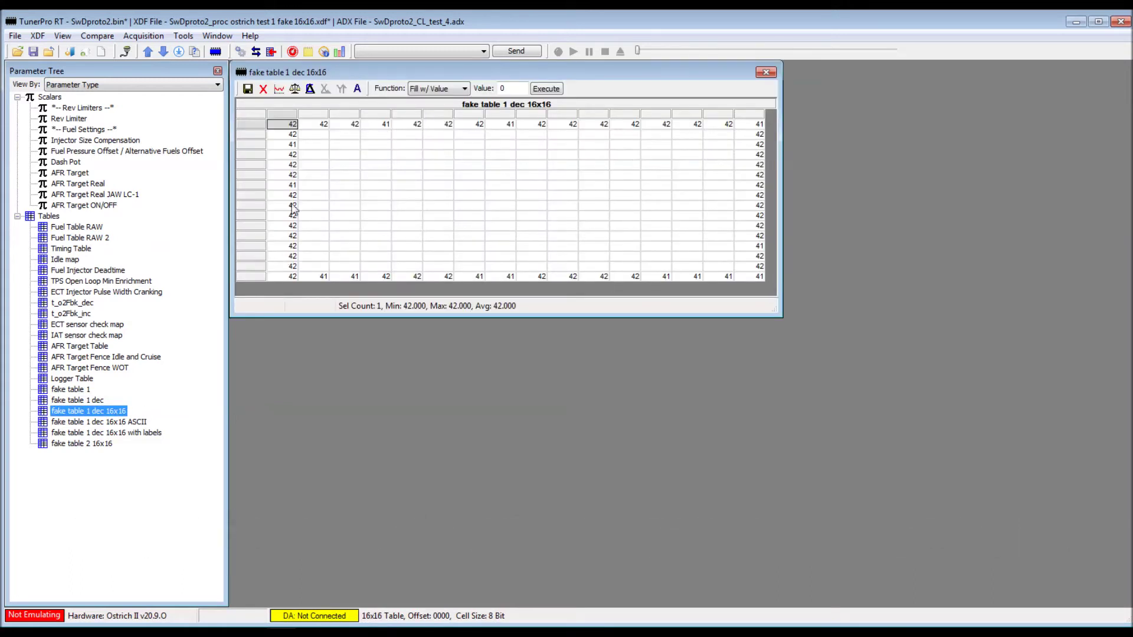
left_click(766, 72)
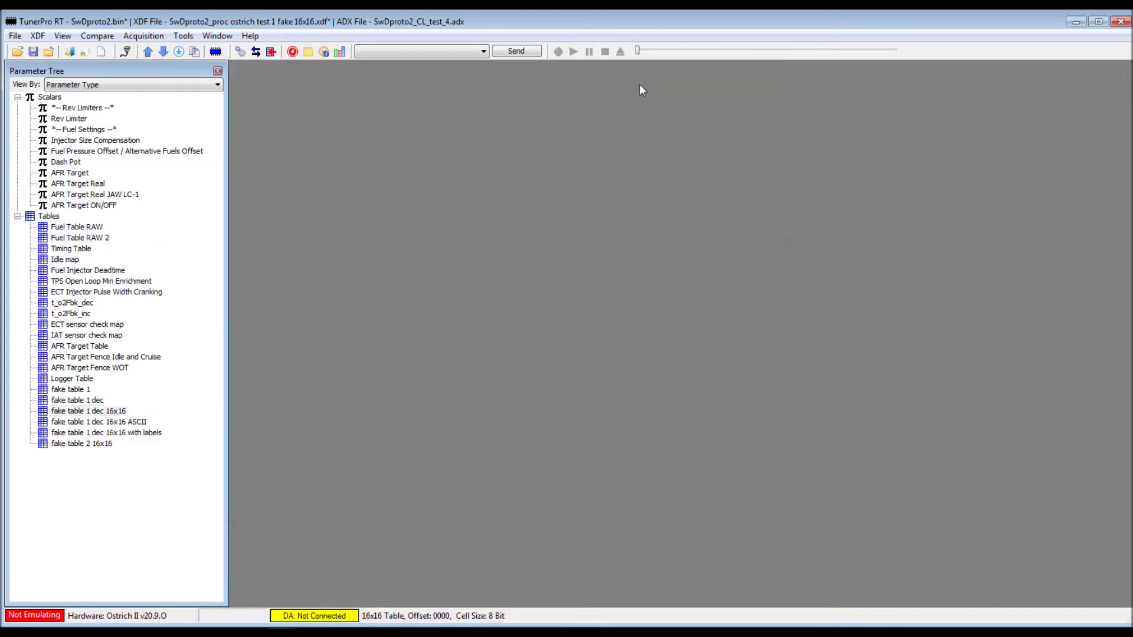
Step: Release the emulation hardware, and run the Ostrich_cell_updater_demo_v01 sketch in Processing until a cross through the map is updated
left_click(184, 37)
left_click(246, 182)
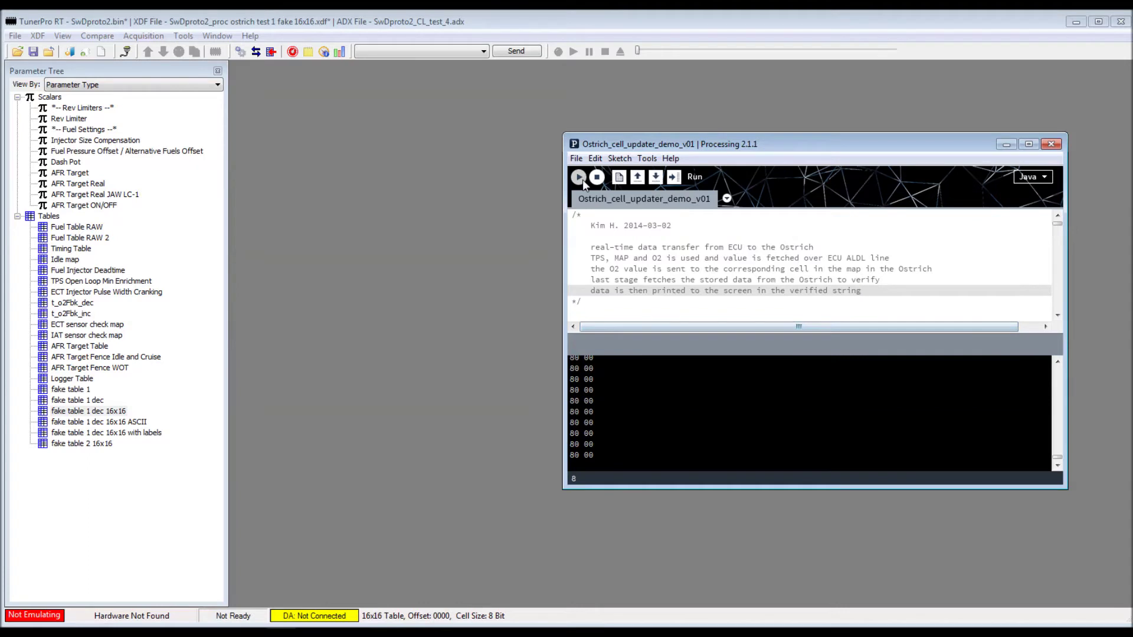
left_click(582, 180)
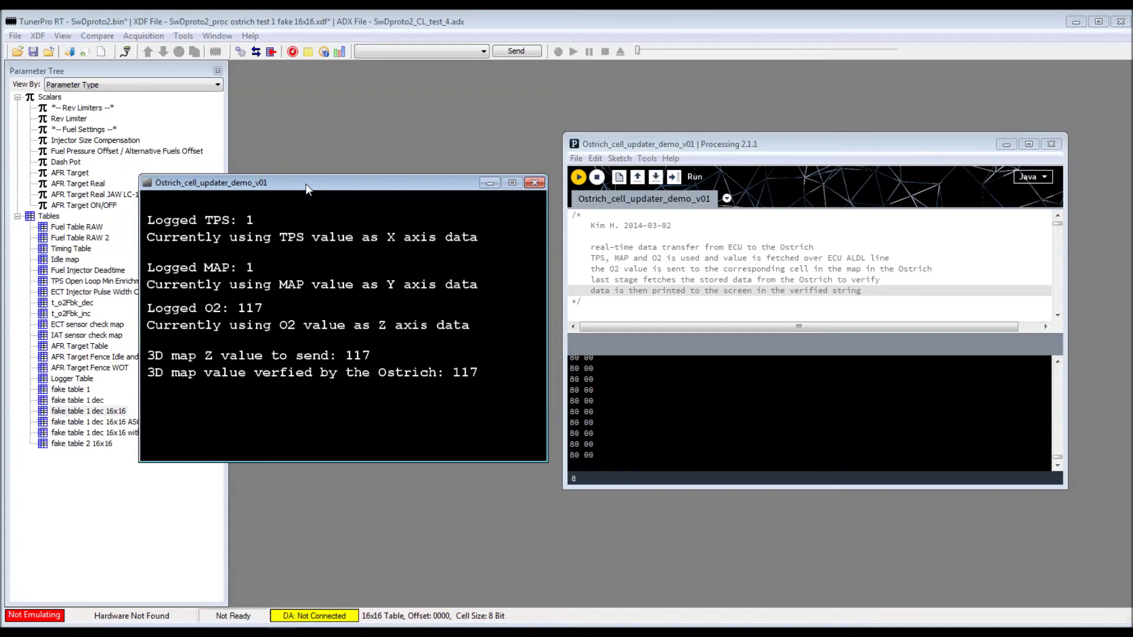
left_click(535, 183)
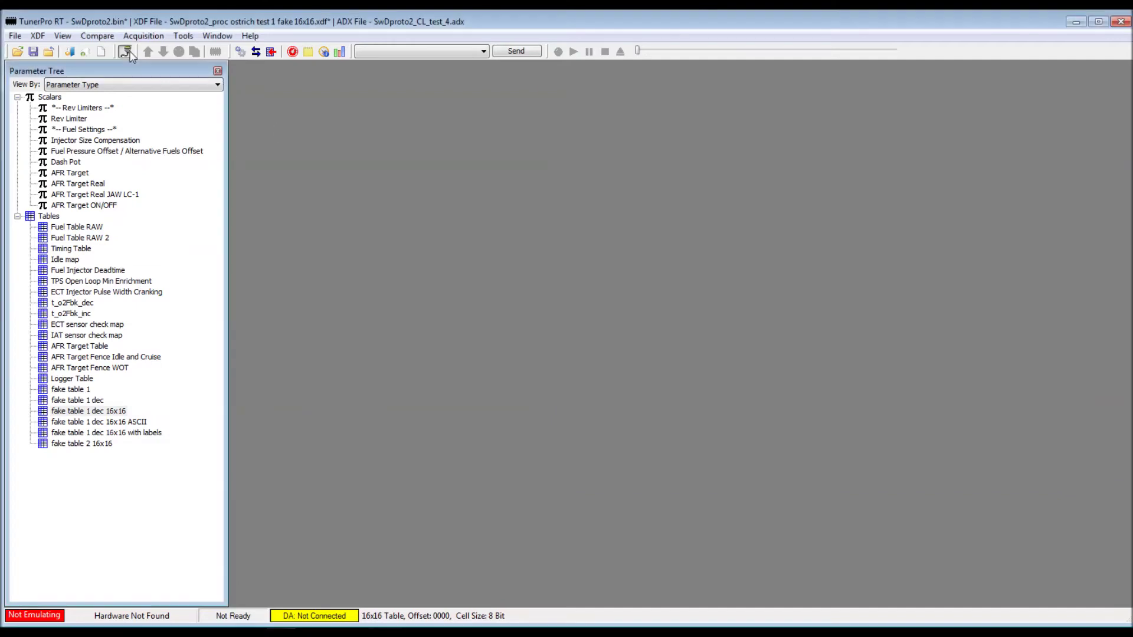
Step: Reconnect the Ostrich in TunerPro RT and download its contents, and inspect fake table 1 in the dec 16x16 ASCII and dec 16x16 versions
left_click(124, 51)
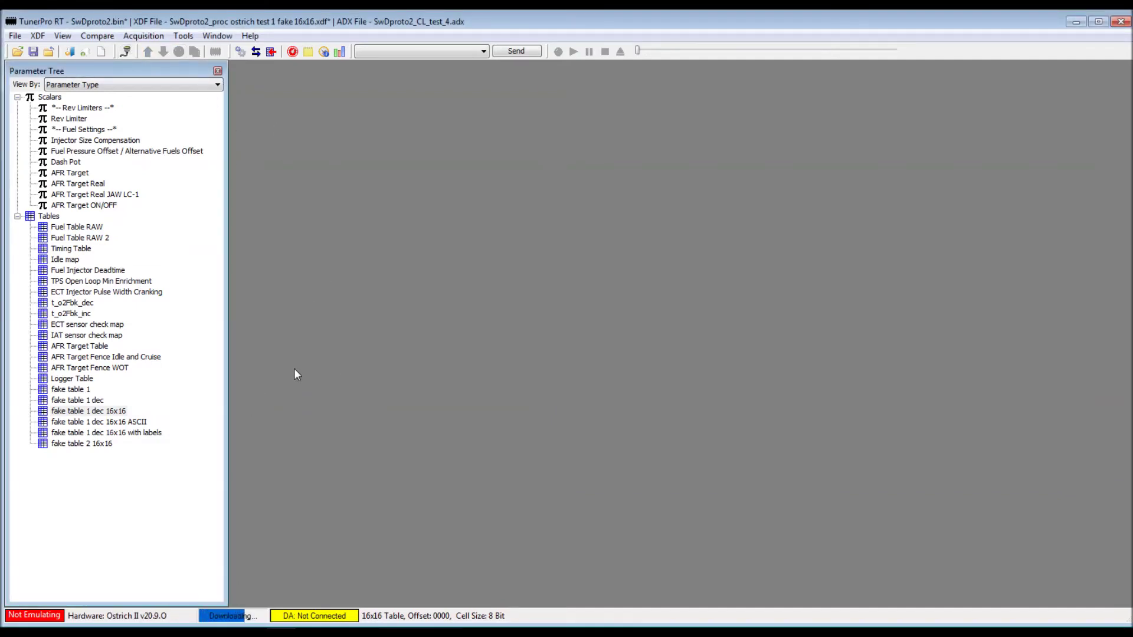
double_click(129, 422)
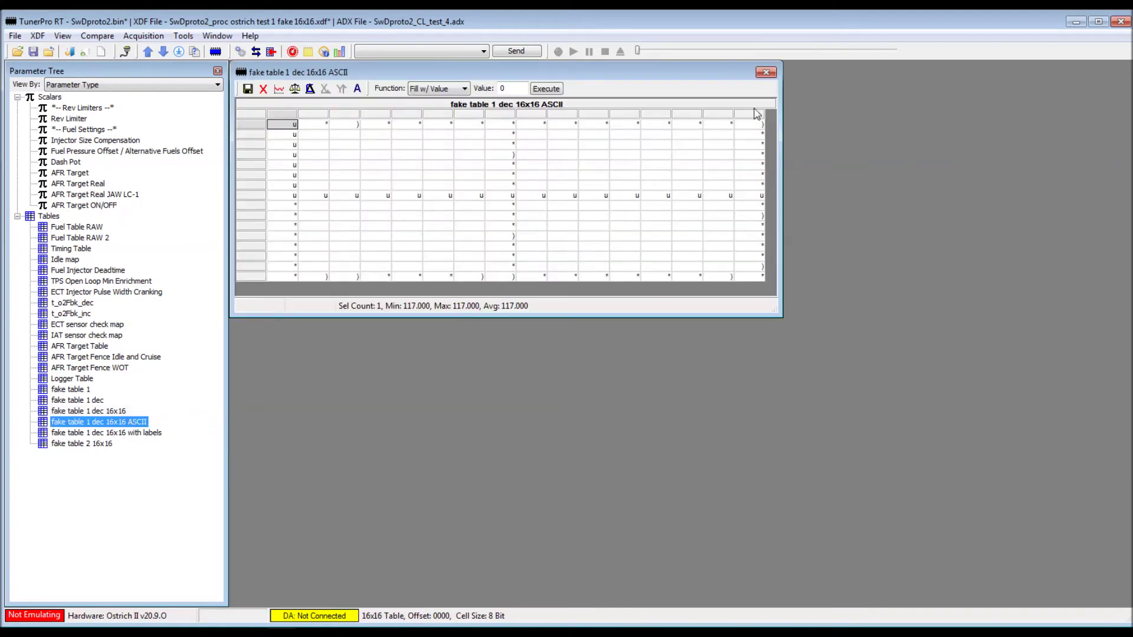
left_click(766, 72)
left_click(120, 412)
double_click(119, 413)
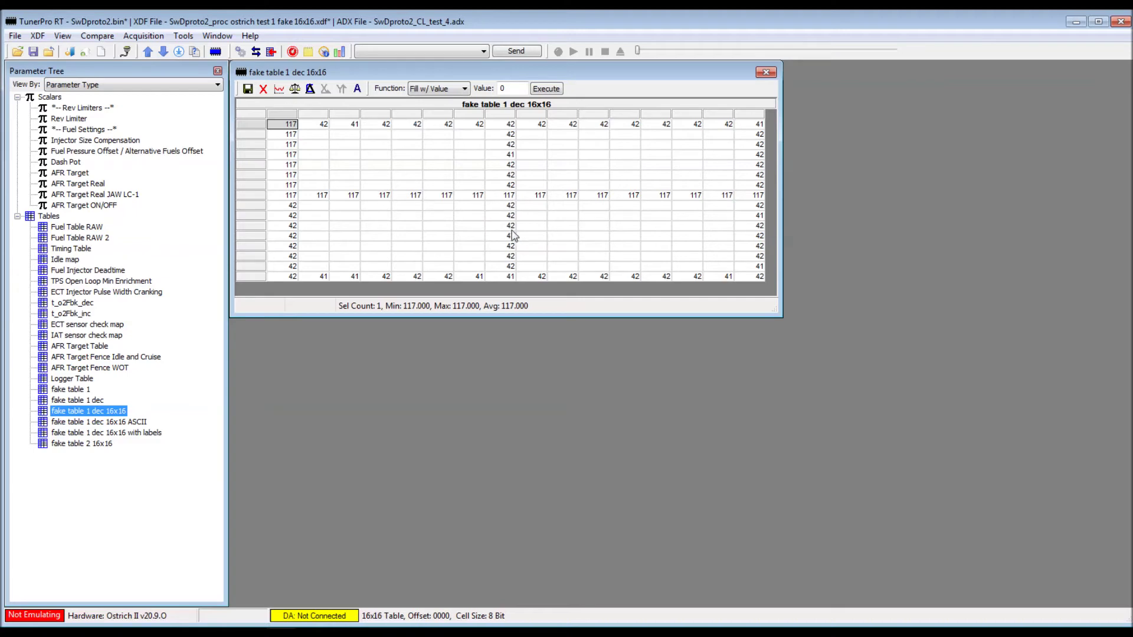
left_click(766, 73)
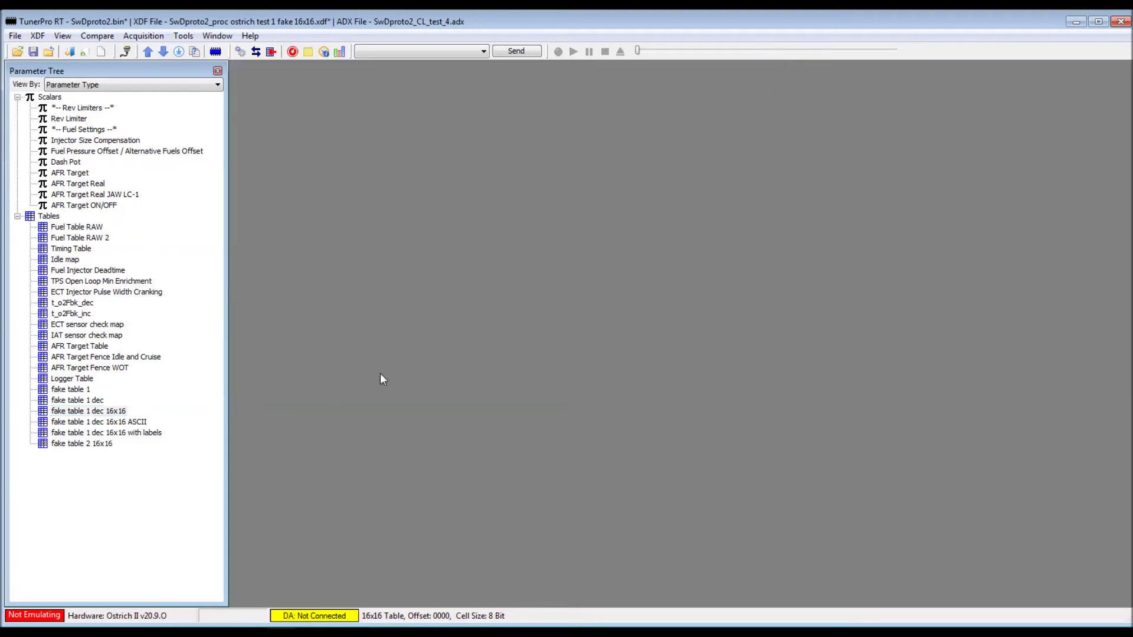
Step: Write "HOW COOL IS THAT!!! REAL-TIME UPDATING OF VALUES IN THE OSTRICH" from offset 110 in the Hex Editor, and discard the changes
key("ctrl+h")
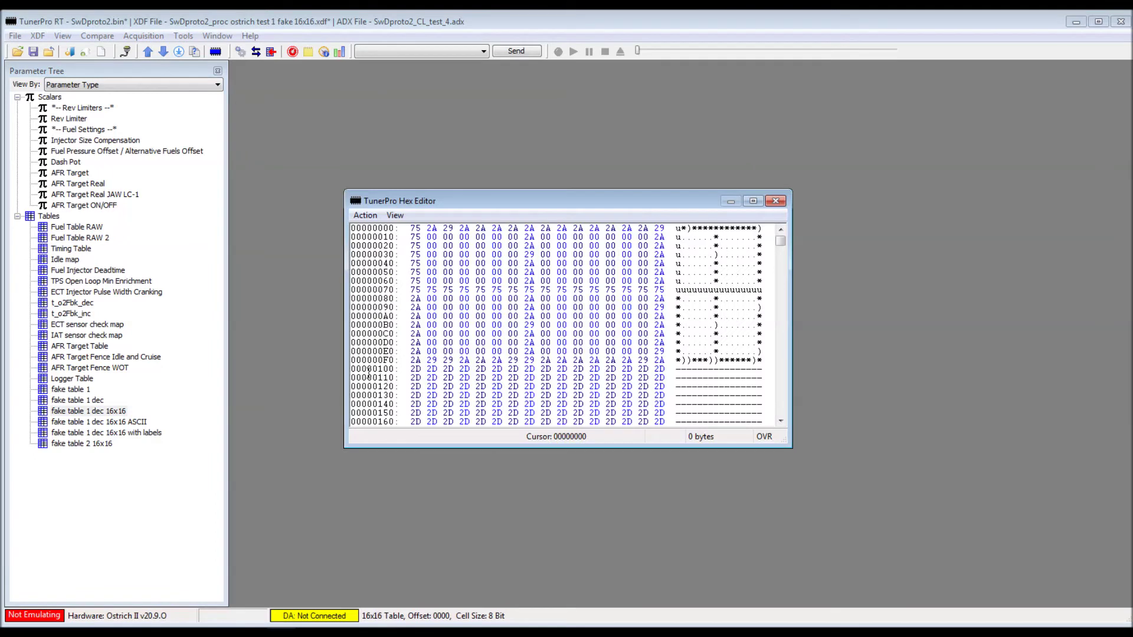
left_click(677, 378)
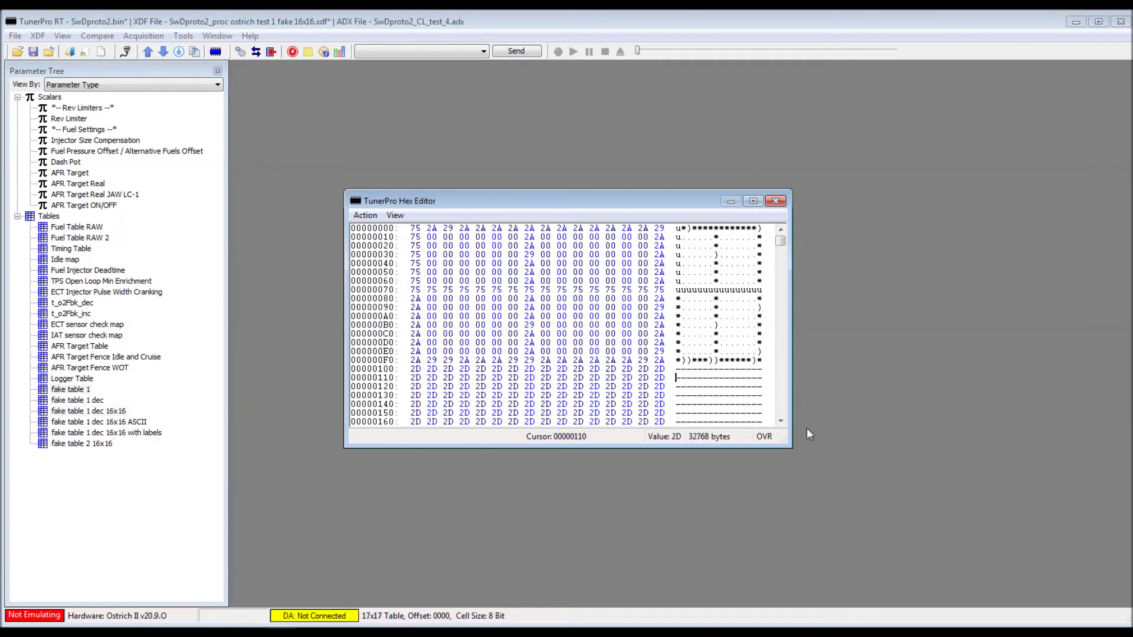
type("HOW C")
type("OOL IS T")
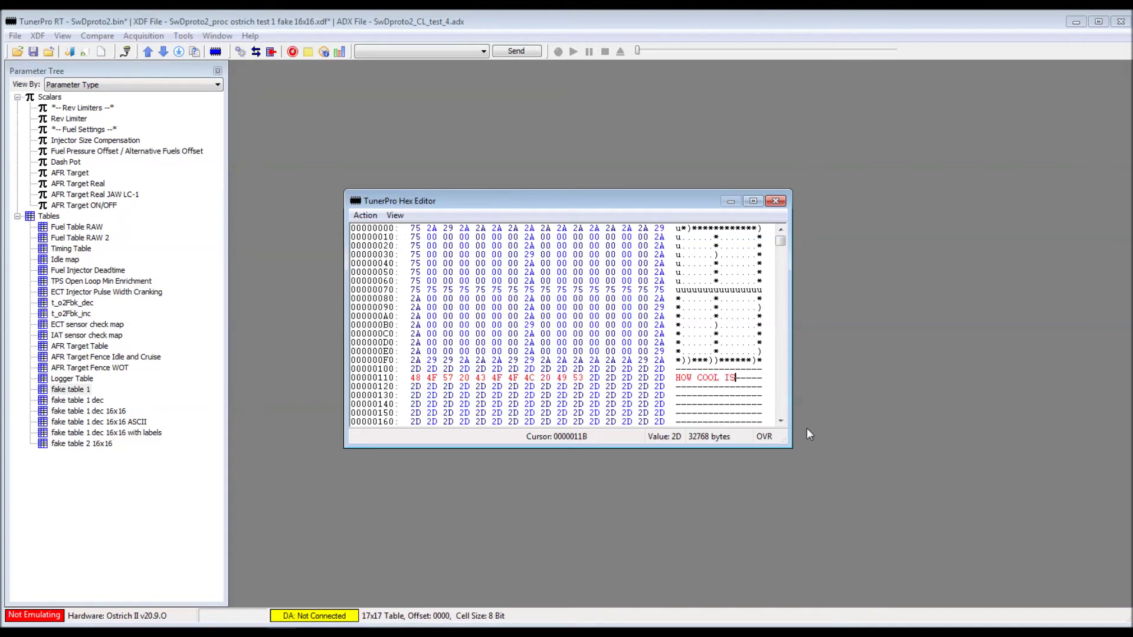
type("HAT!!!")
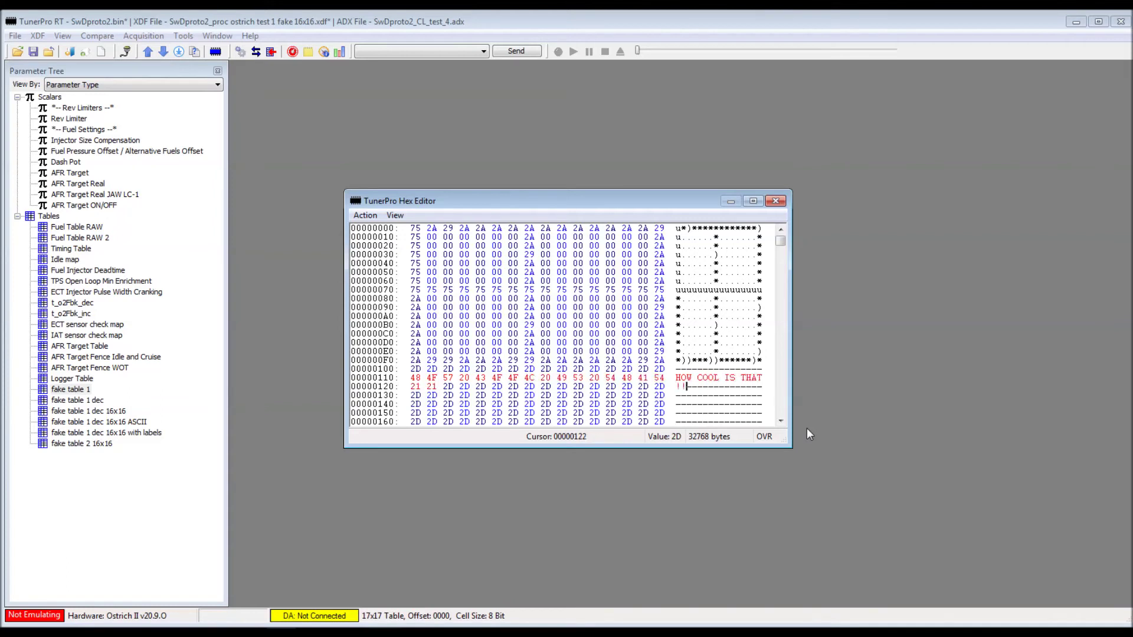
type(" REAL-TIME ")
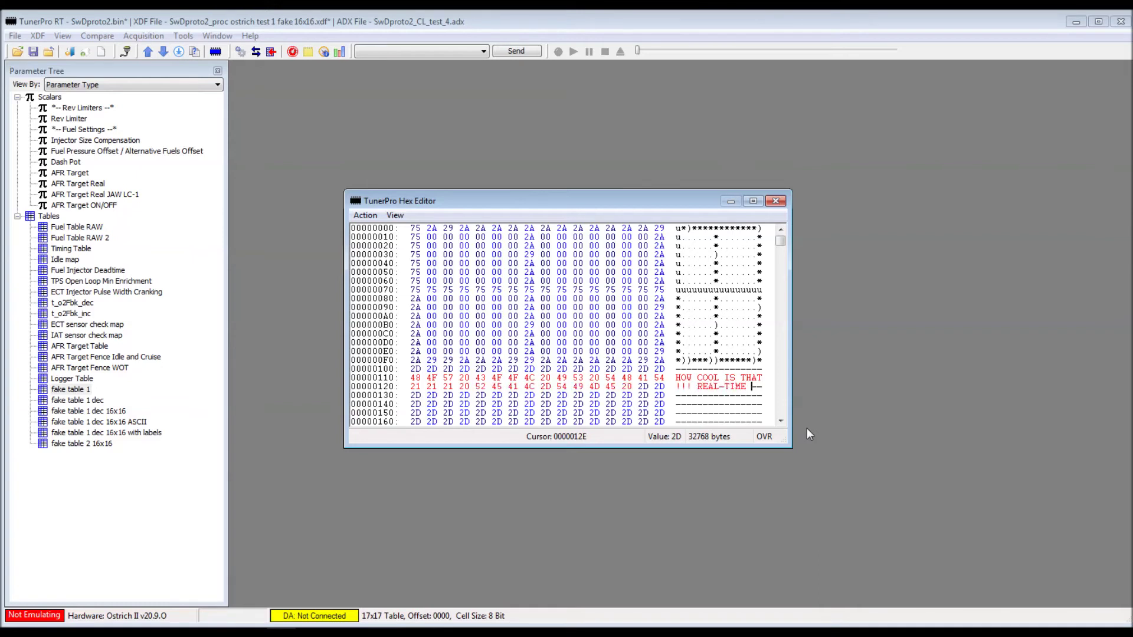
type("UPDAT")
type("ING OF ")
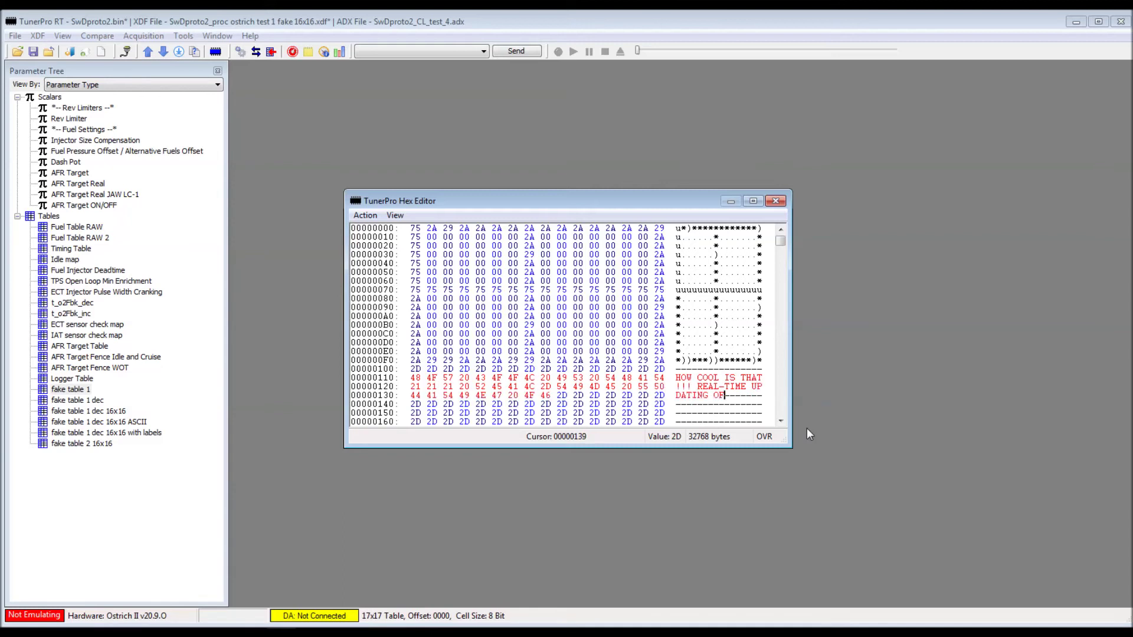
type("VALUESIN THE O")
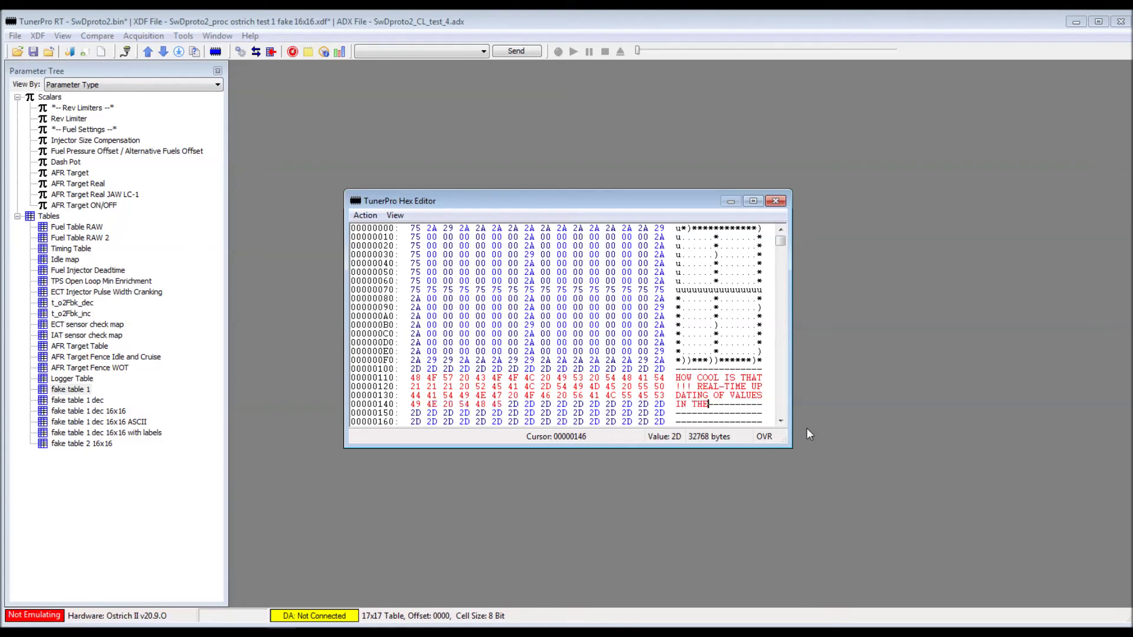
type("STRICH")
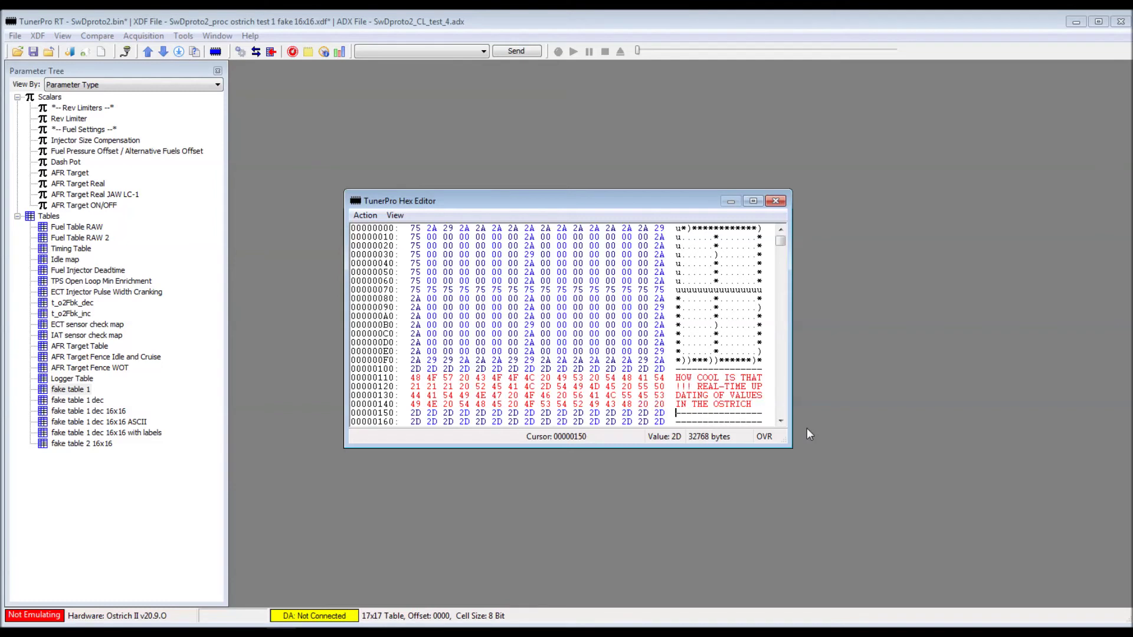
left_click(776, 201)
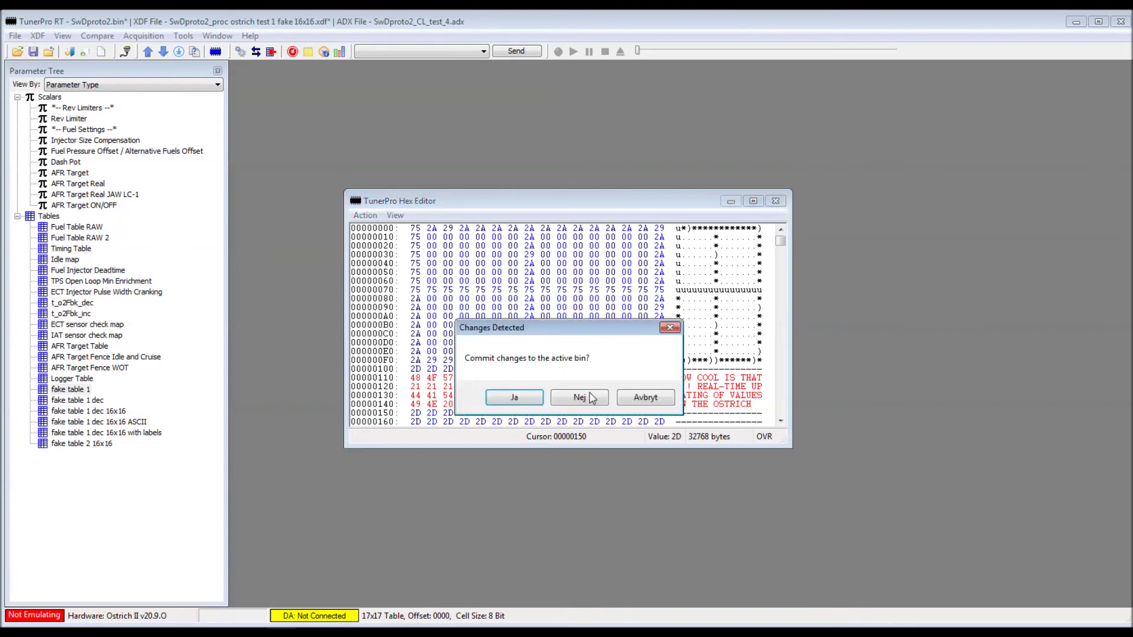
left_click(514, 397)
Step: Write "THIS OPENS UP FOR SOME SWEET THINGS LIKE REAL AUTO-TUNING ON THE STOCK ECU" from offset 110 in the Hex Editor, and discard the changes
key("ctrl+h")
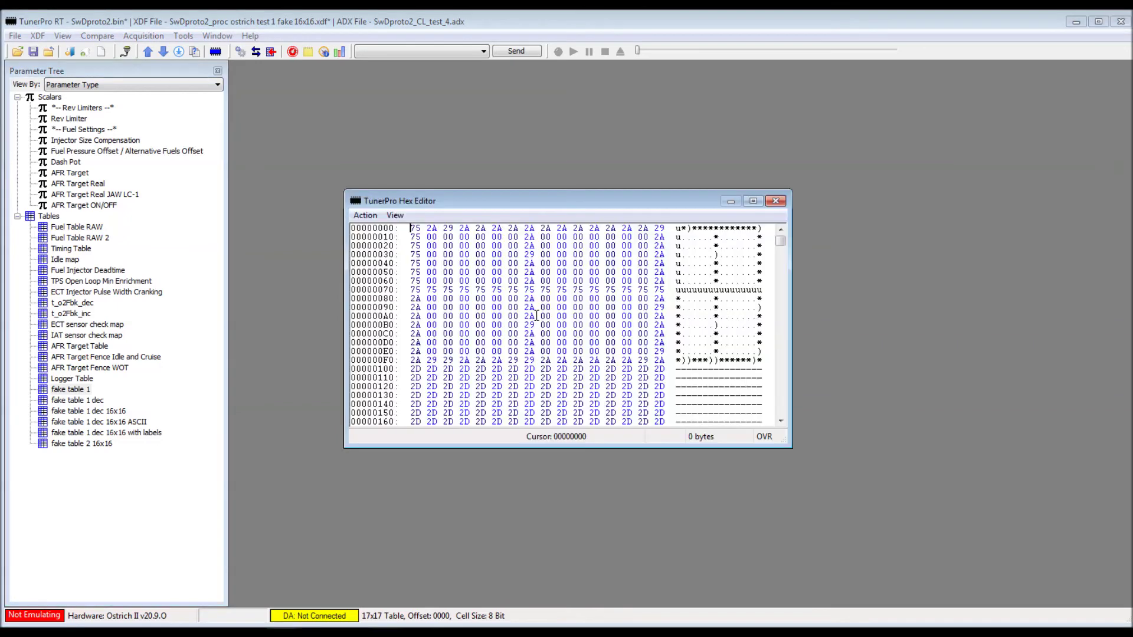
left_click(676, 378)
type("THIS OPENS UP FOR ")
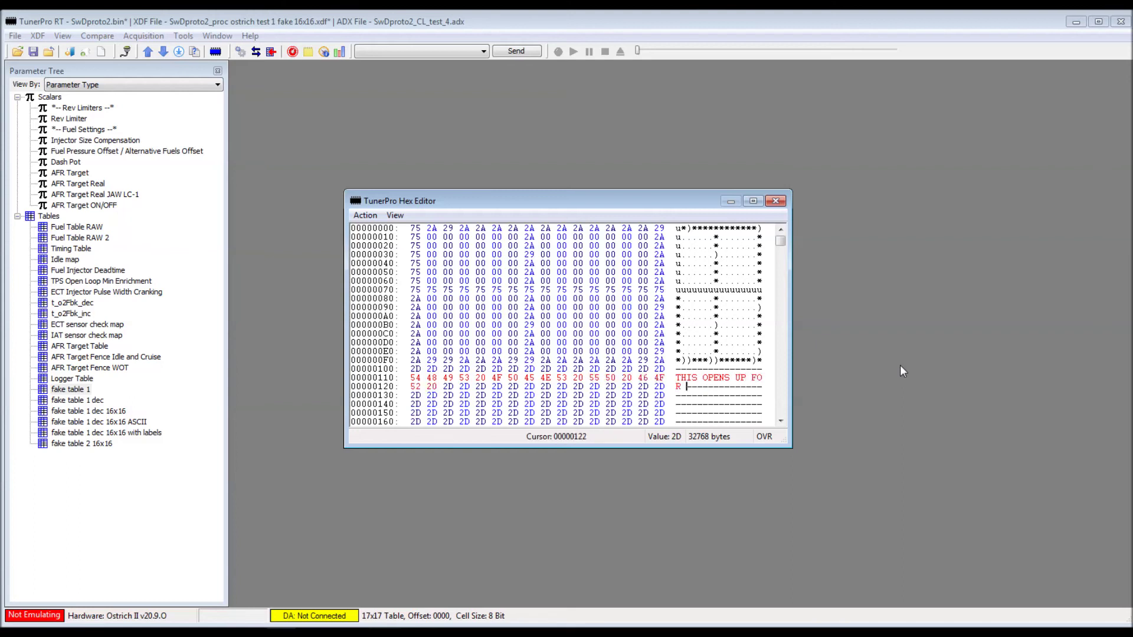
type("S")
type("OME SWEET")
type(" TH")
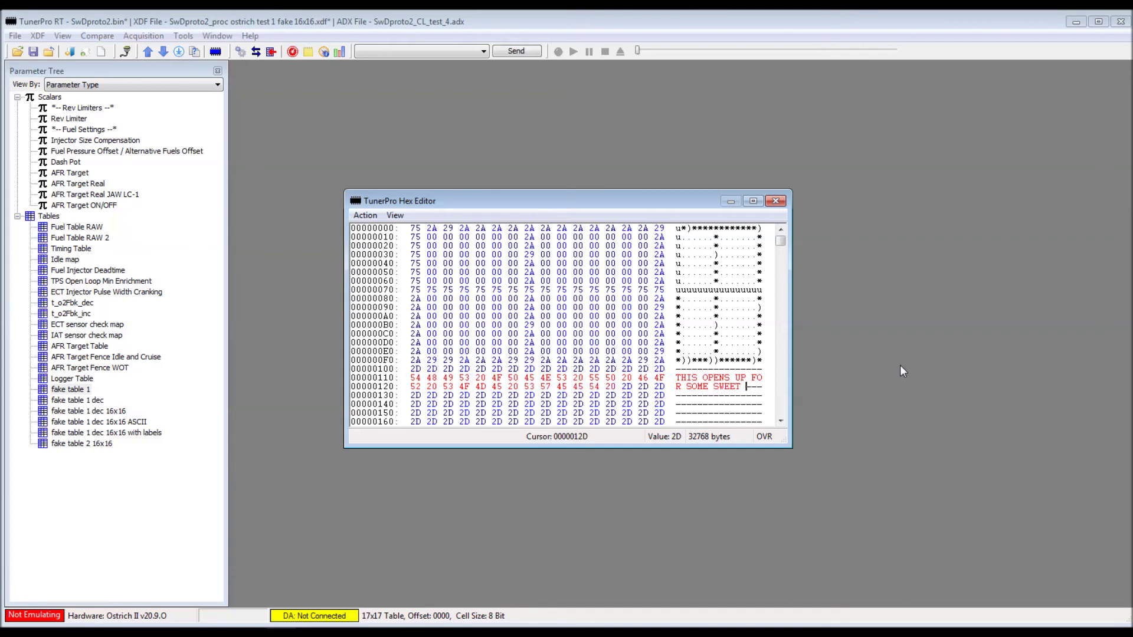
type("INGS")
type(" LIKE ")
type("REAL")
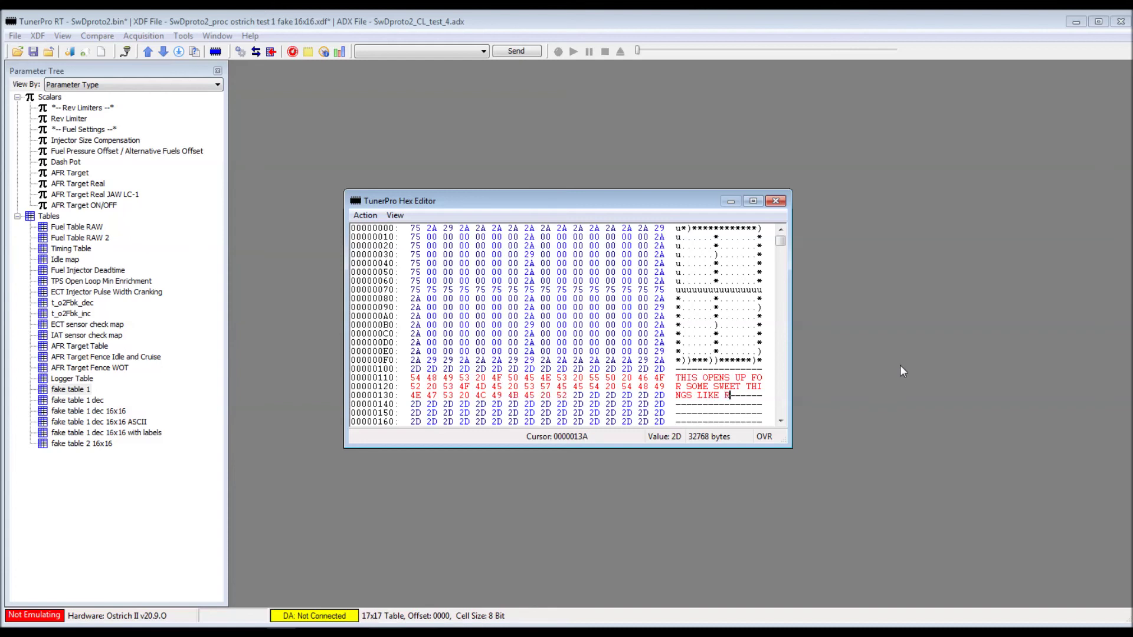
type(" AUTO")
type("-TUNING ")
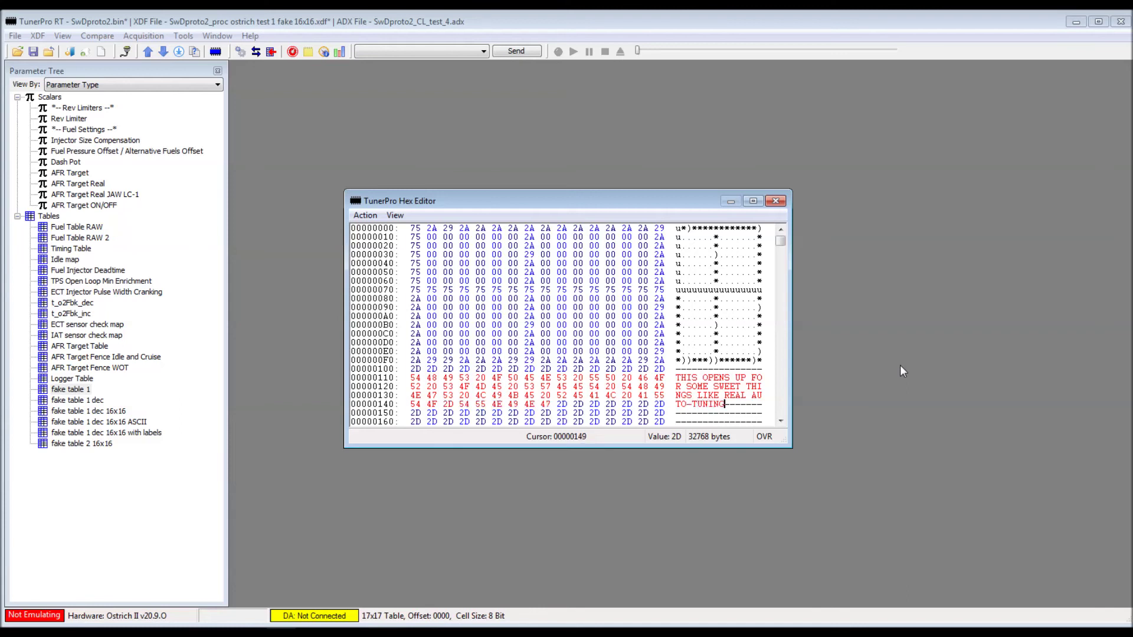
type("ON THE STOCK")
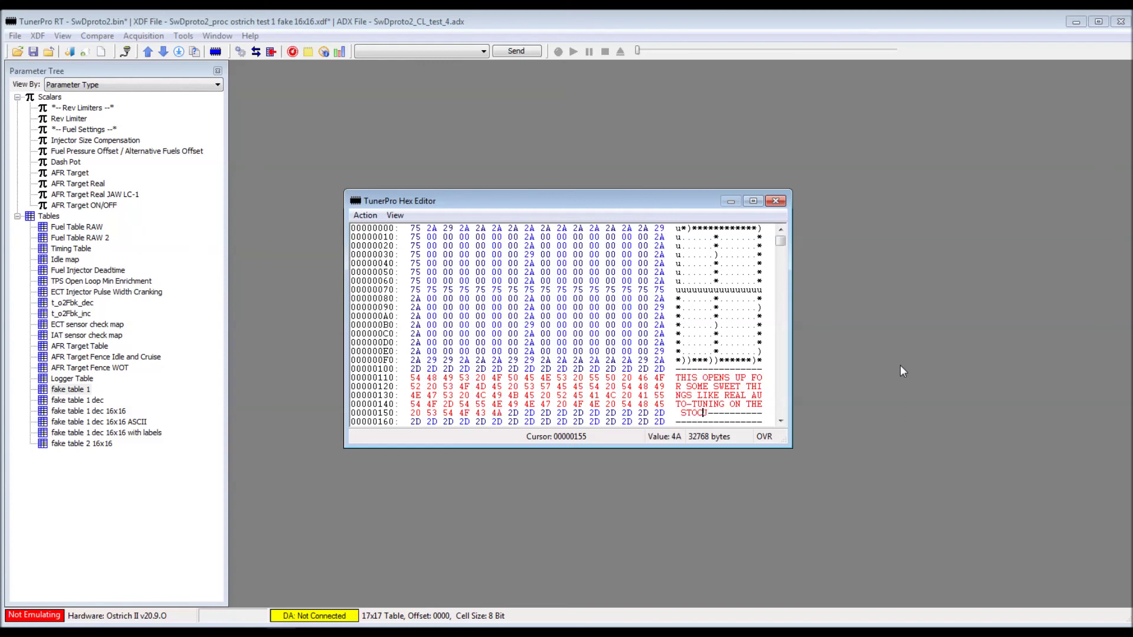
type(" ECU")
left_click(776, 201)
left_click(570, 397)
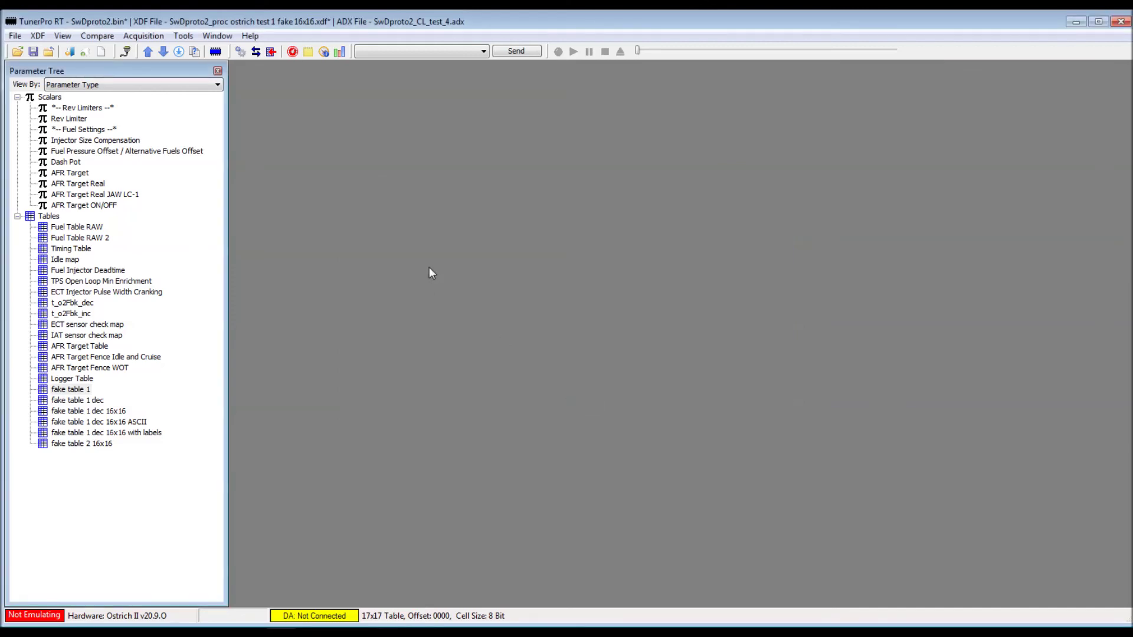
Step: Write "THANKS FOR WATCHING! D" from offset 110 in the Hex Editor's ASCII area, and close the editor without committing the changes
key("ctrl+h")
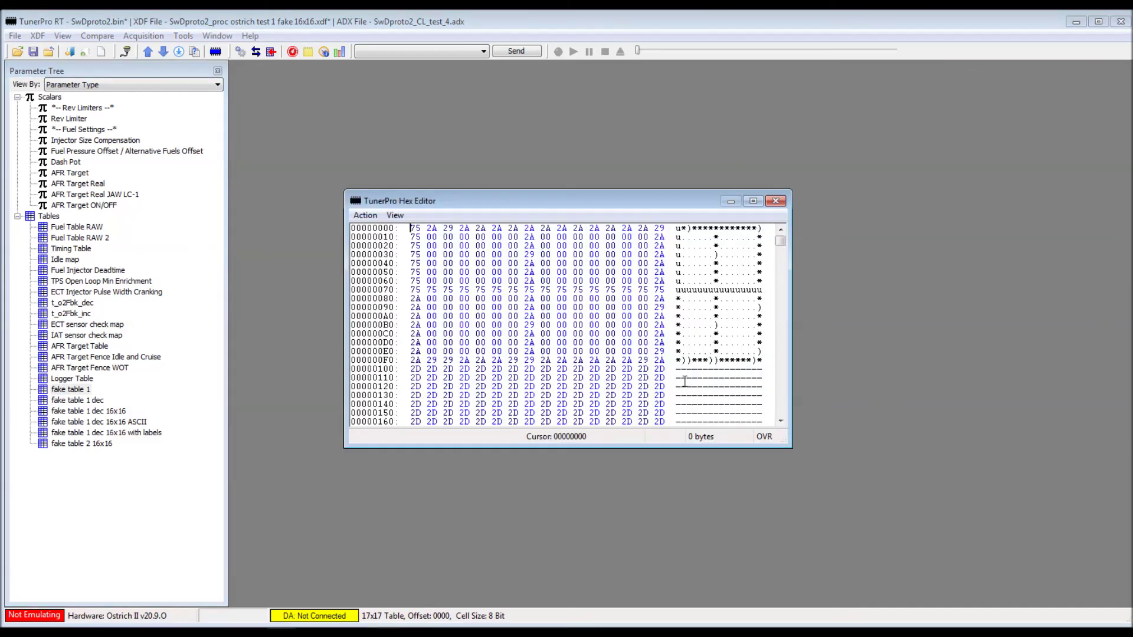
left_click(674, 378)
type("THAN")
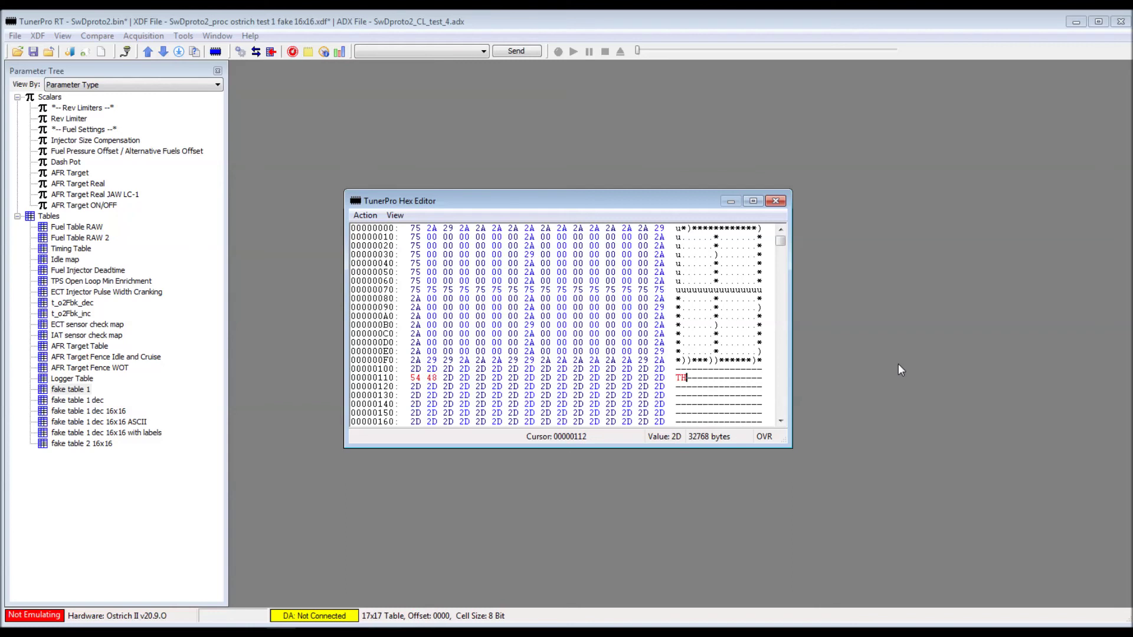
type("KS ")
type("FOR WAT")
type("CHING")
type("! ")
type("d")
key("Left")
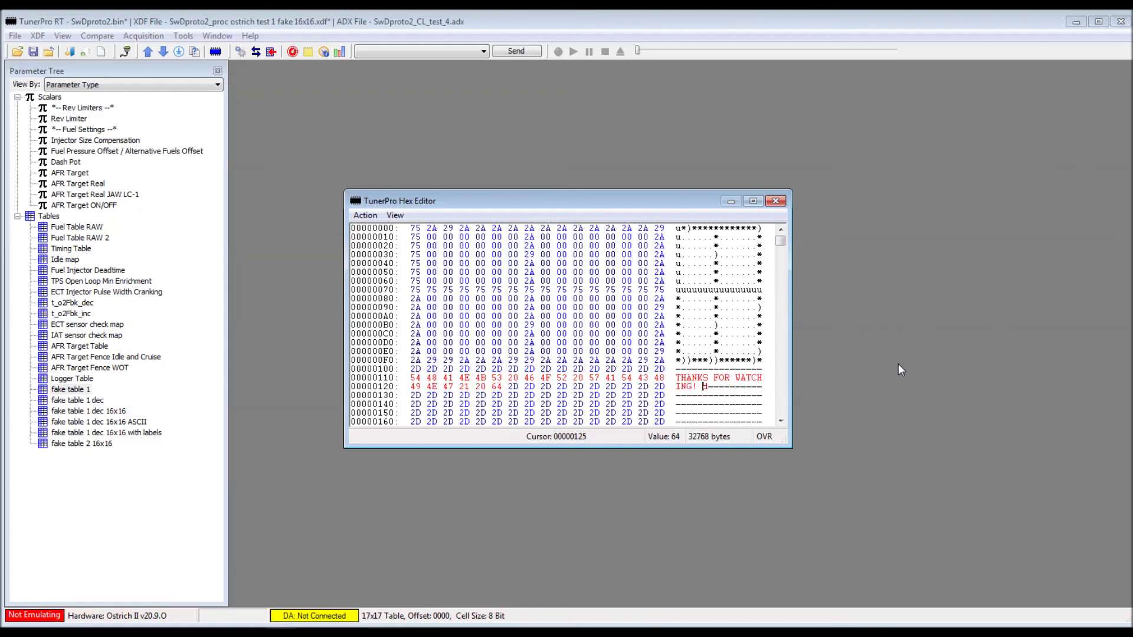
type("D")
left_click(777, 202)
left_click(588, 397)
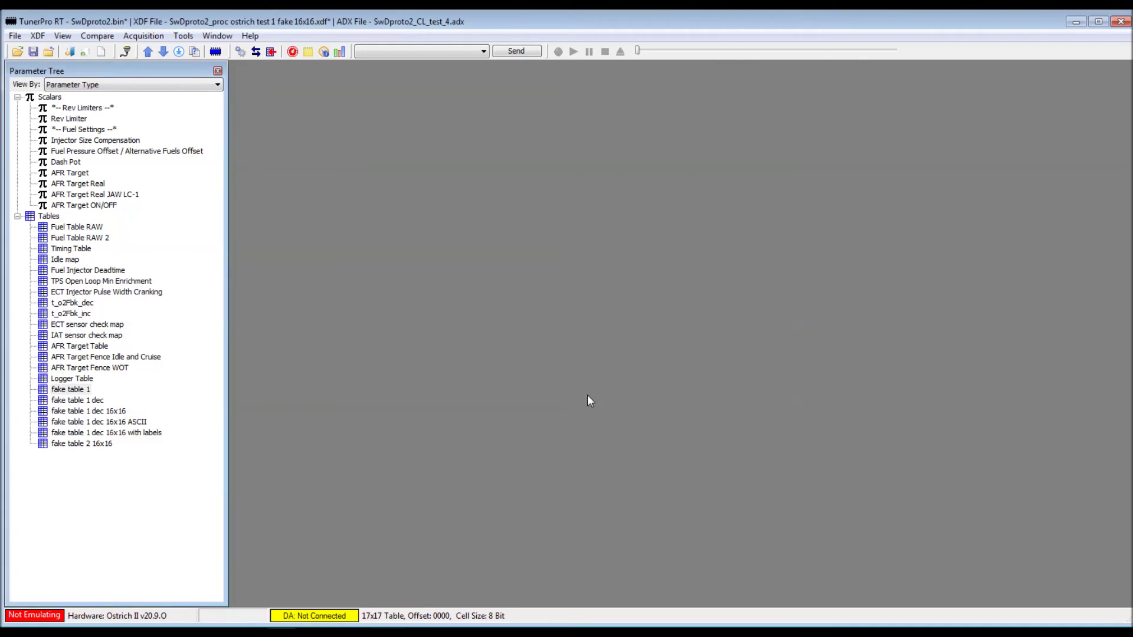